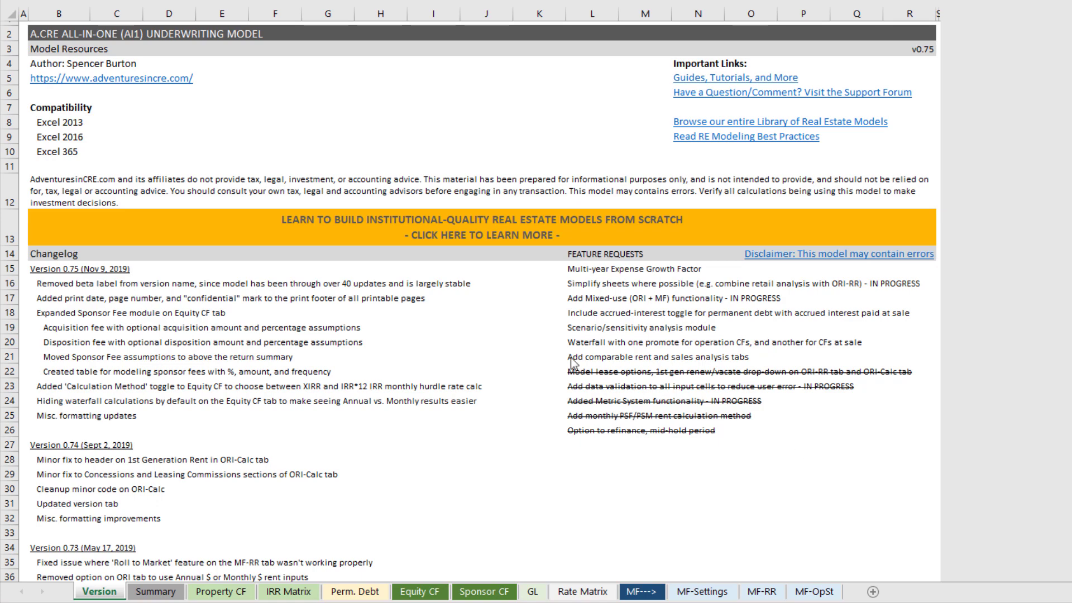
Toggle the Summary's Permanent Financing Module to No and back to Yes, then go to Perm. Debt.
{"action": "left_click", "coordinate": [156, 591]}
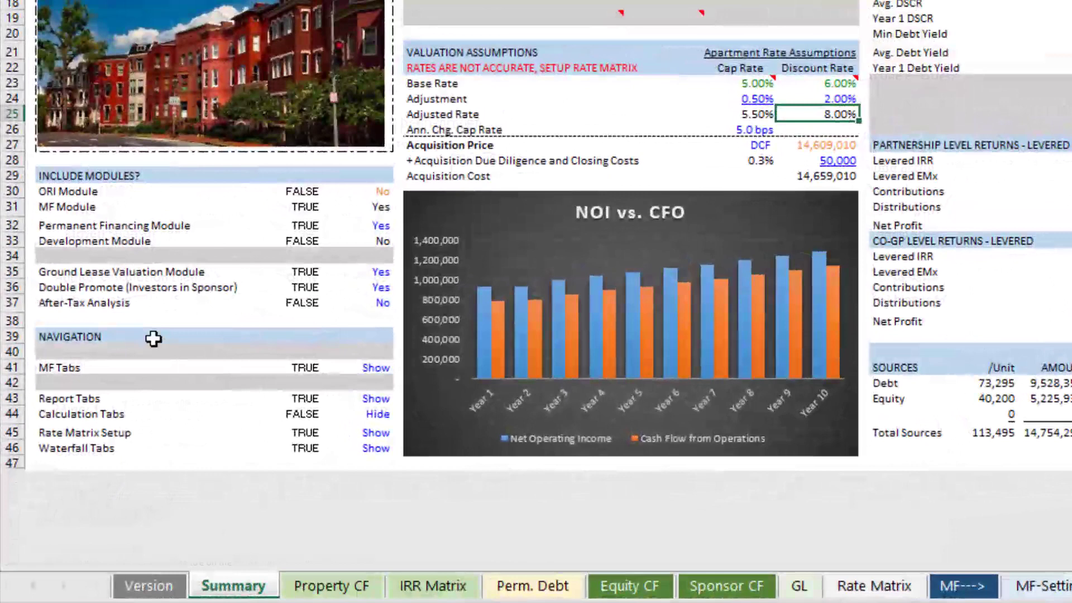
{"action": "left_click", "coordinate": [66, 226]}
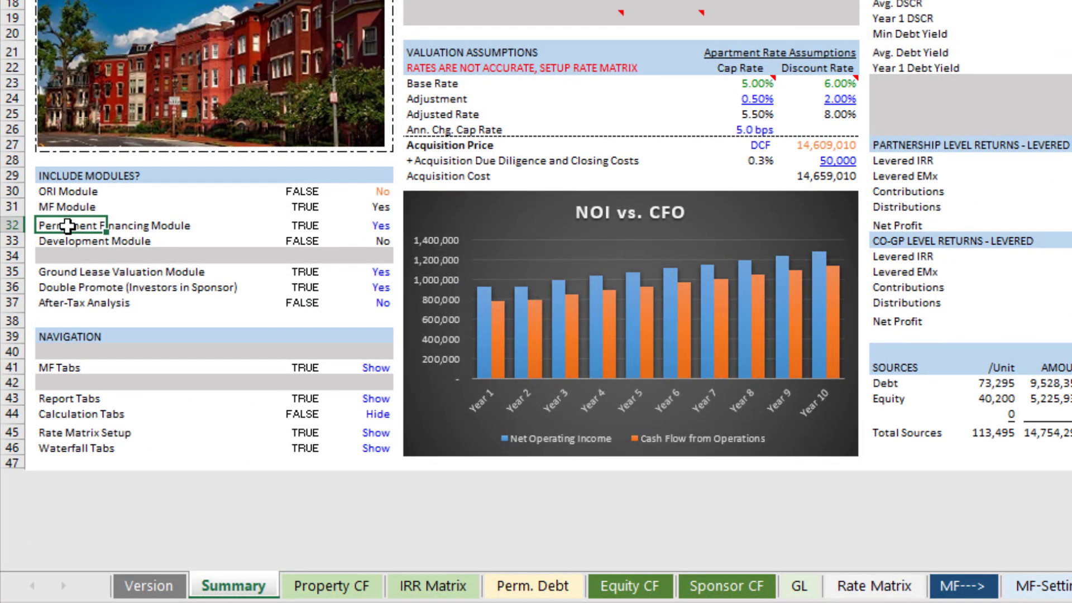
{"action": "left_click", "coordinate": [361, 224]}
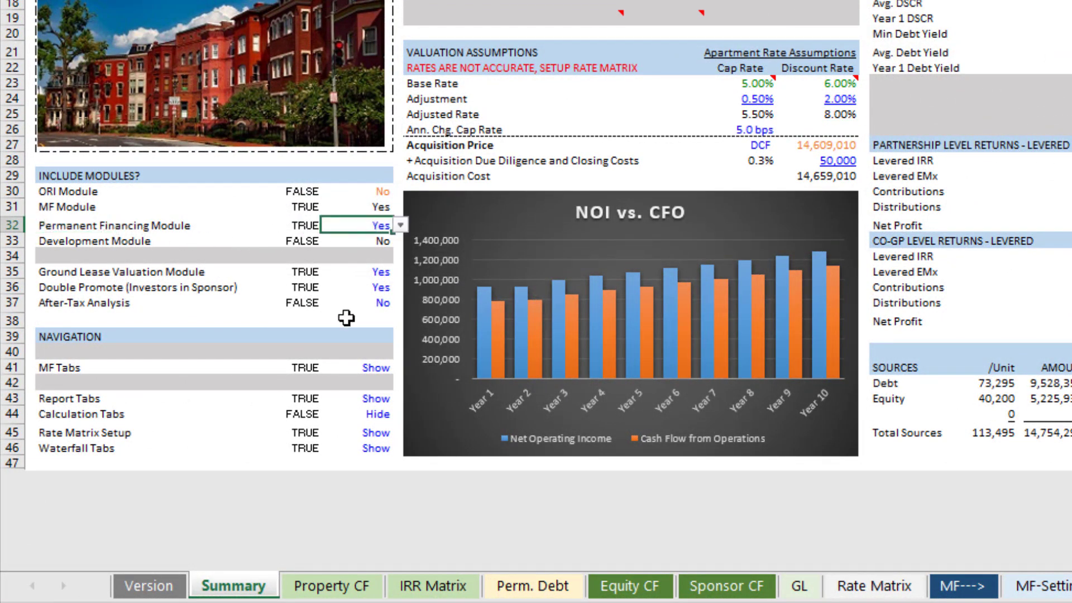
{"action": "left_click", "coordinate": [400, 225]}
{"action": "left_click", "coordinate": [375, 246]}
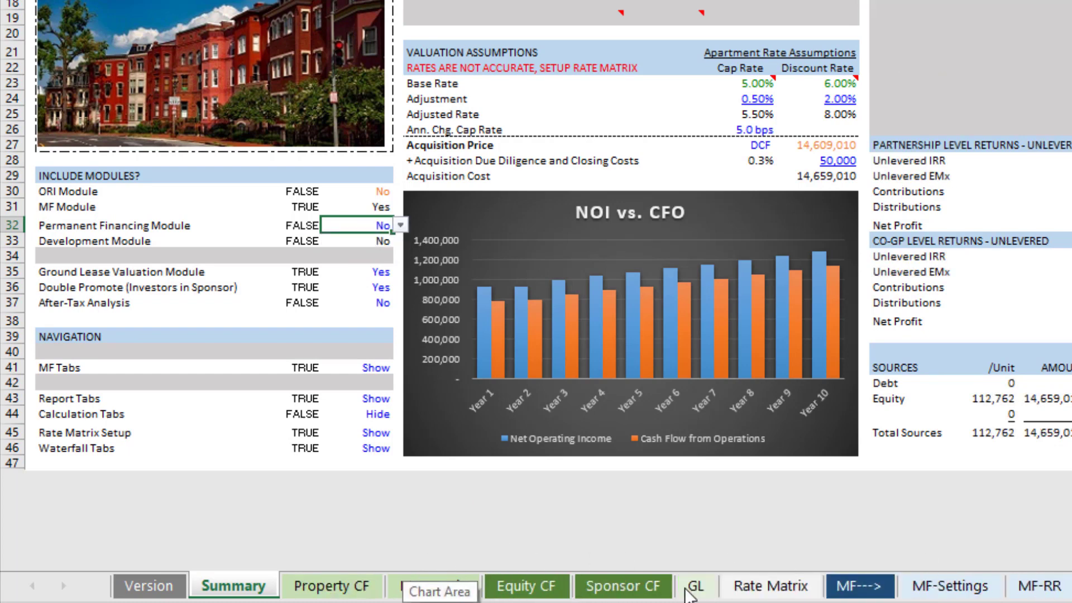
{"action": "left_click", "coordinate": [401, 228]}
{"action": "left_click", "coordinate": [381, 236]}
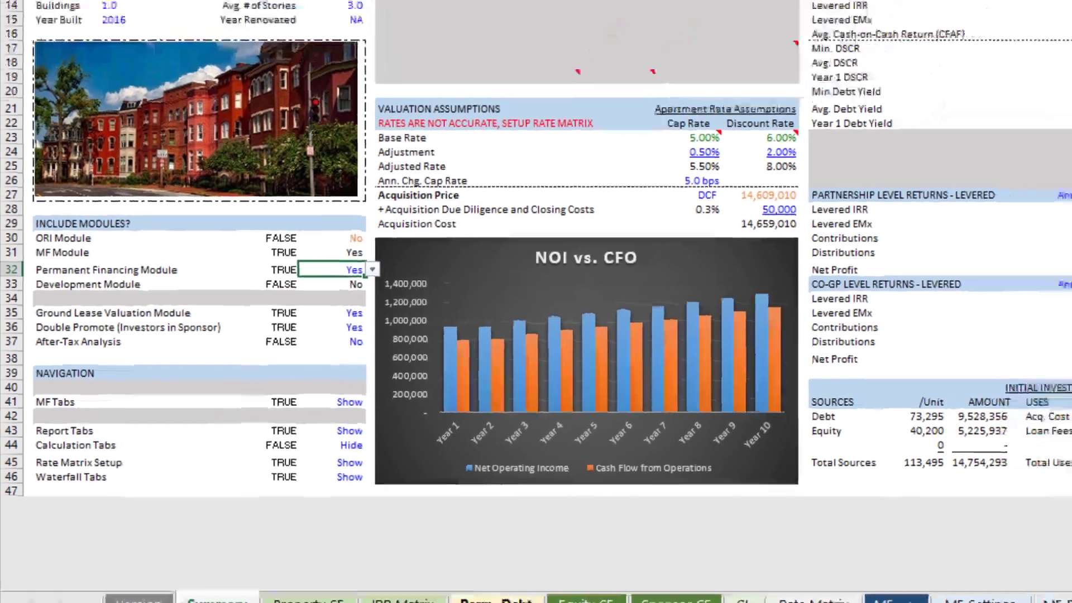
{"action": "left_click", "coordinate": [517, 589]}
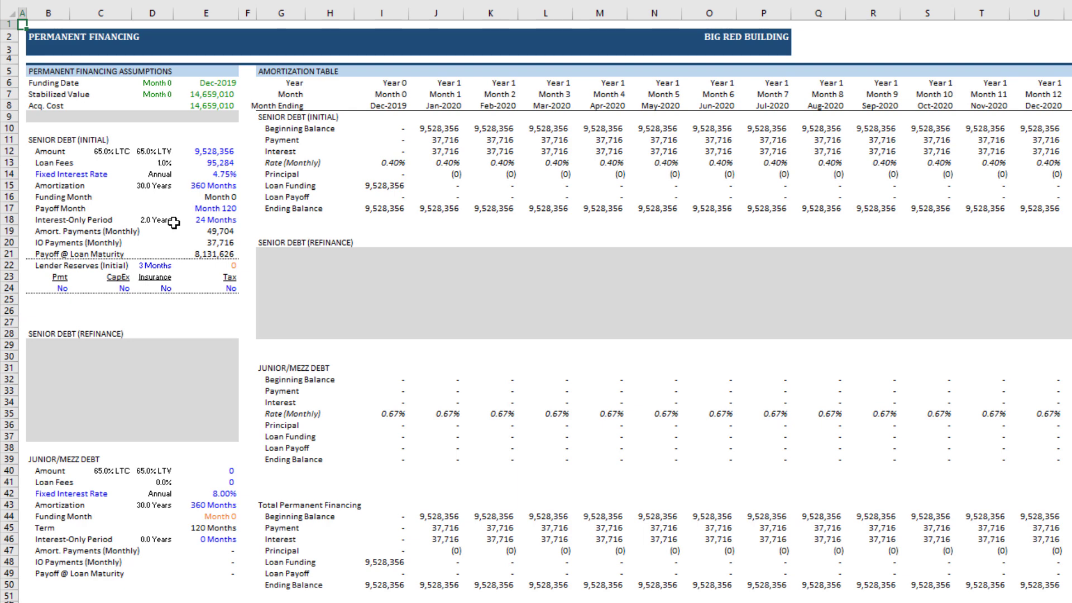
{"action": "left_click_drag", "start_coordinate": [269, 244], "coordinate": [342, 242]}
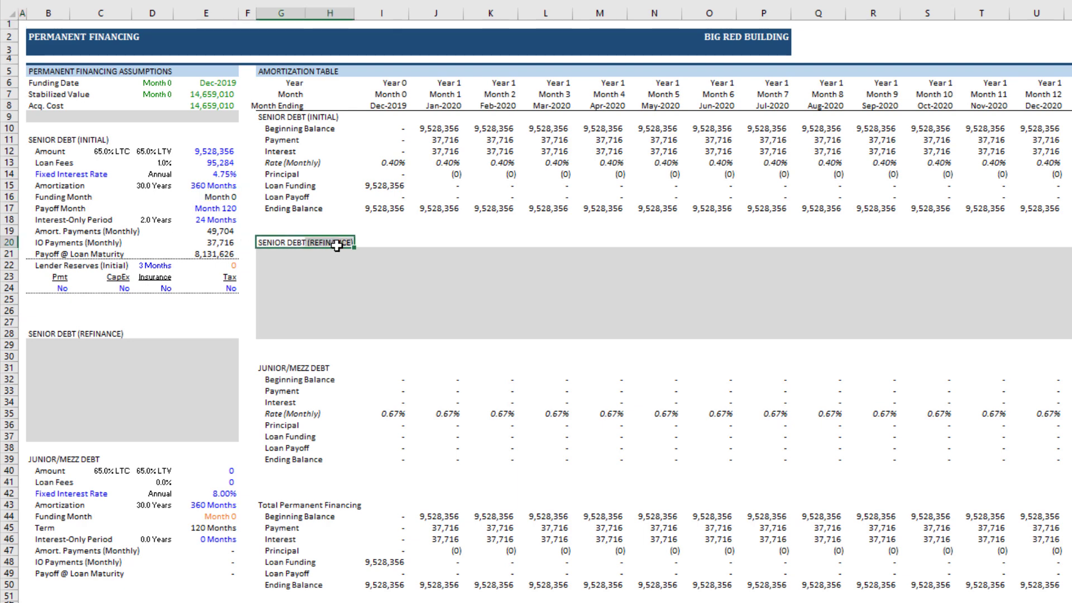
{"action": "left_click", "coordinate": [397, 251]}
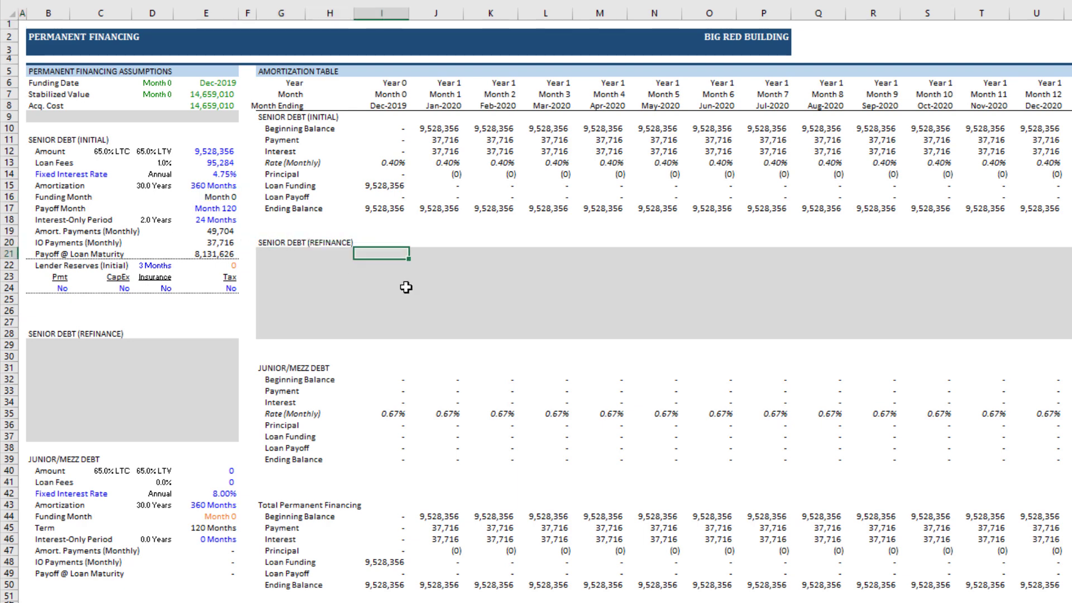
{"action": "left_click", "coordinate": [279, 368]}
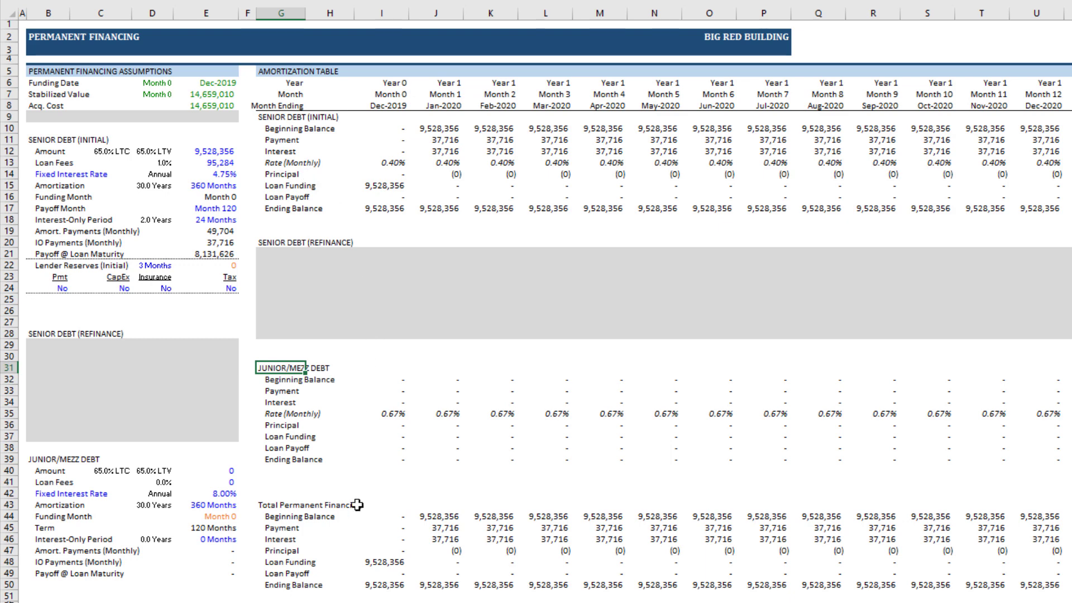
{"action": "left_click", "coordinate": [293, 515]}
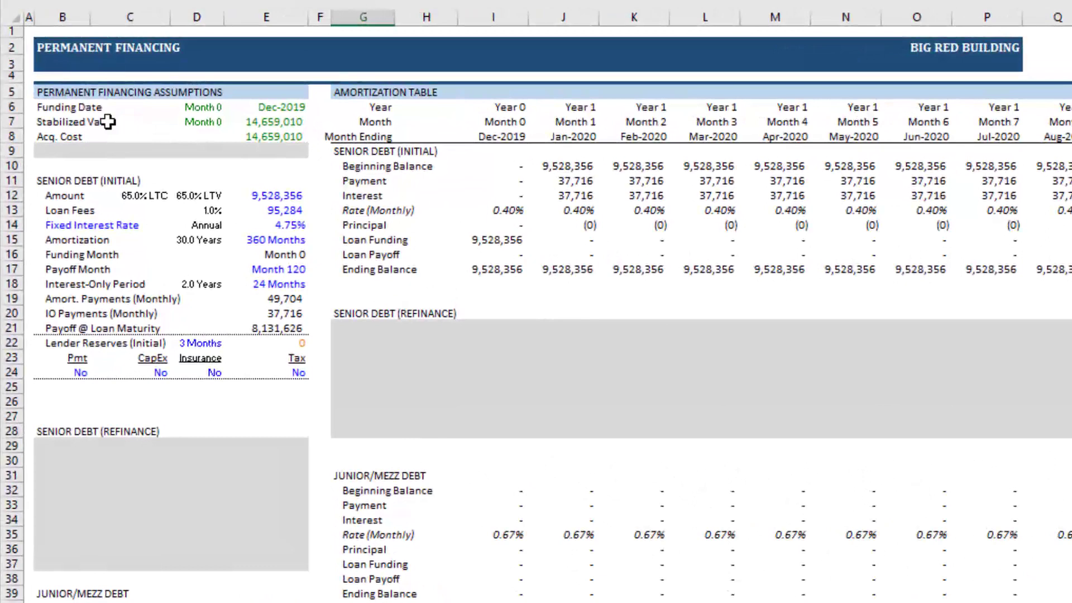
{"action": "left_click", "coordinate": [66, 107]}
{"action": "left_click", "coordinate": [197, 107]}
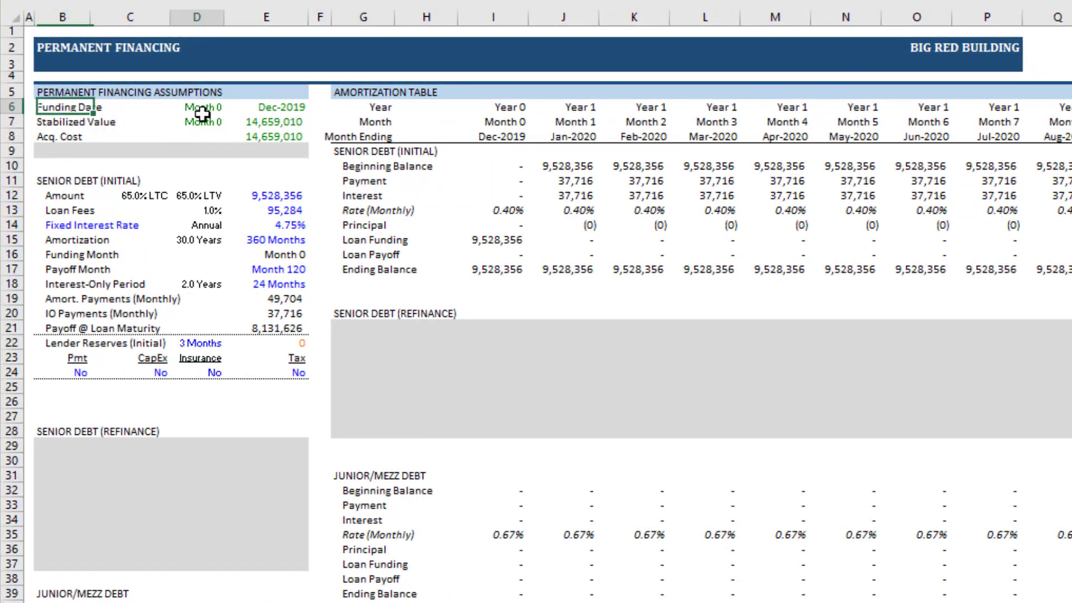
{"action": "left_click", "coordinate": [264, 103]}
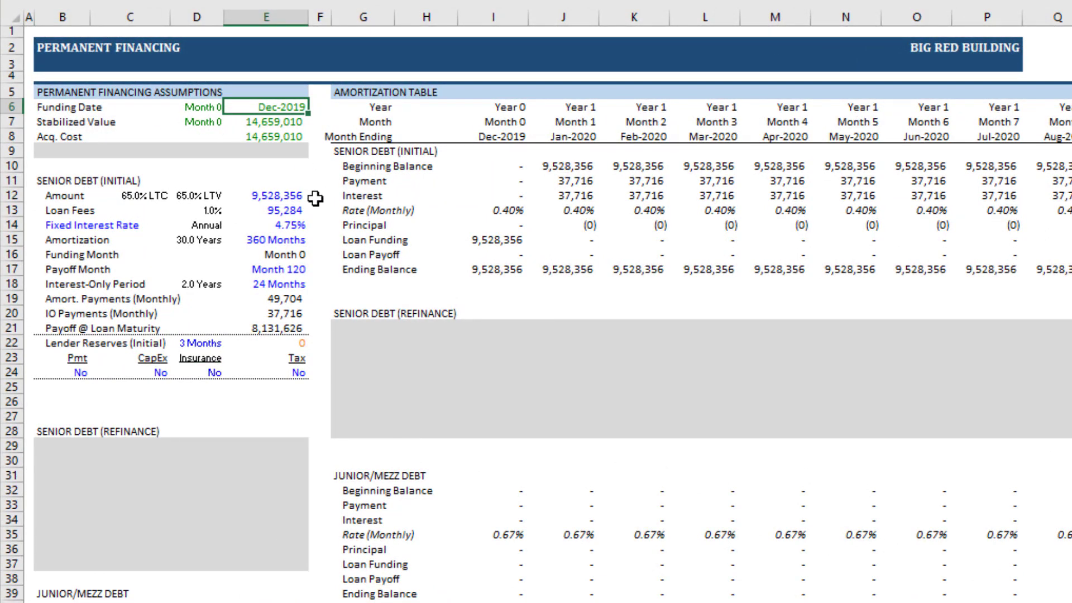
{"action": "left_click", "coordinate": [87, 121]}
{"action": "left_click", "coordinate": [264, 123]}
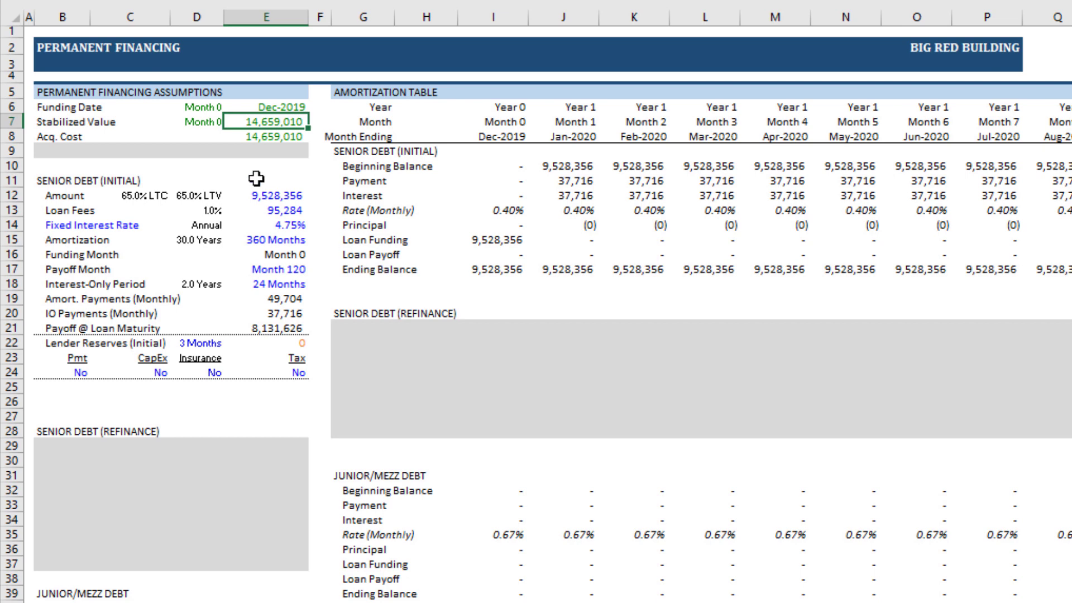
{"action": "left_click", "coordinate": [285, 205]}
{"action": "left_click", "coordinate": [287, 192]}
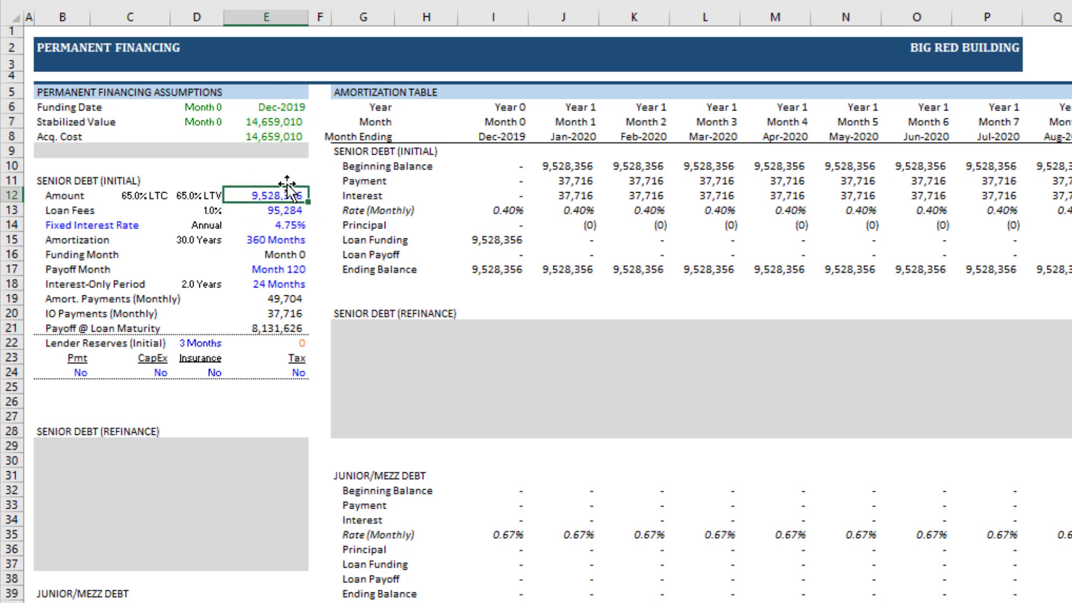
{"action": "left_click", "coordinate": [277, 123]}
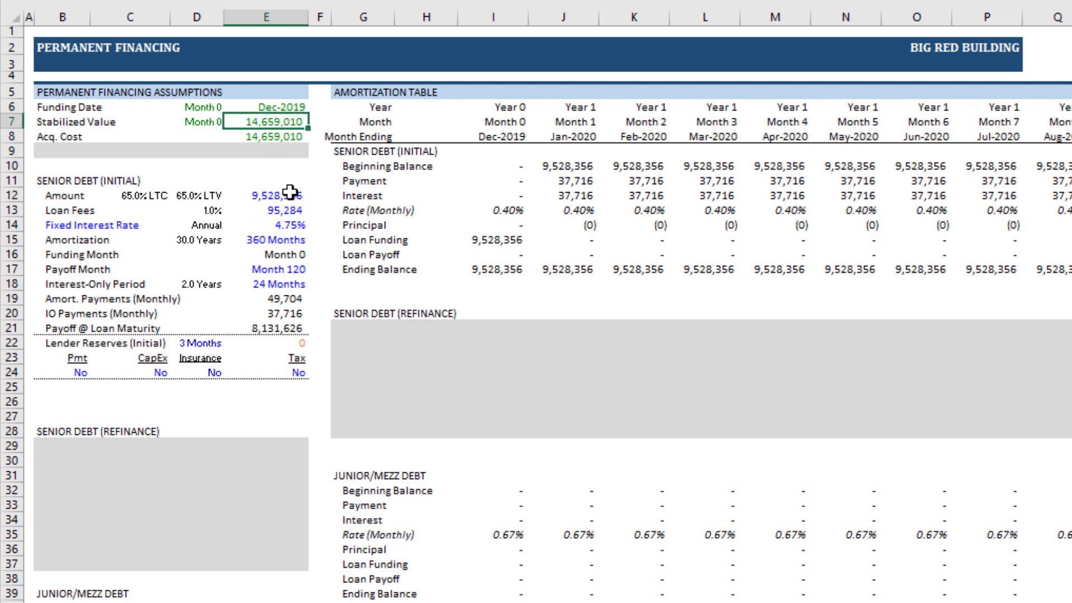
{"action": "left_click", "coordinate": [210, 196]}
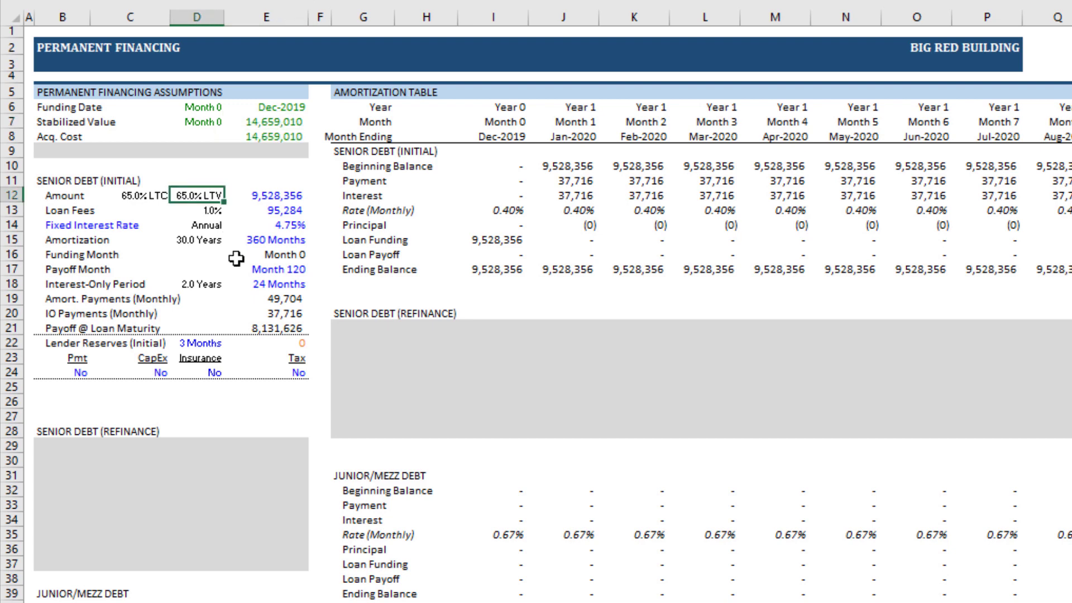
{"action": "left_click", "coordinate": [282, 138]}
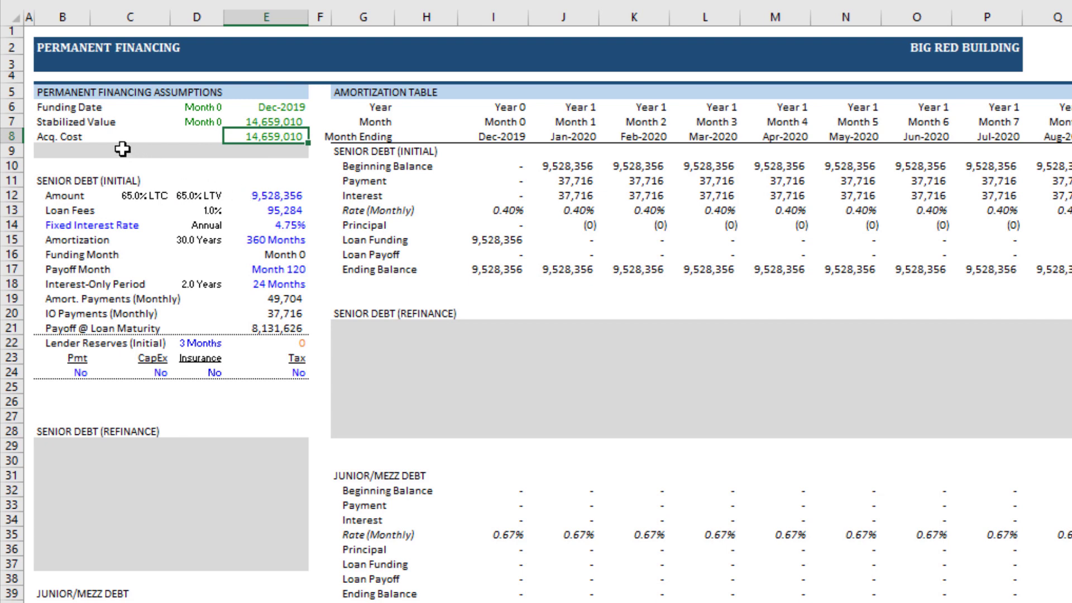
{"action": "key", "text": "ctrl+Left"}
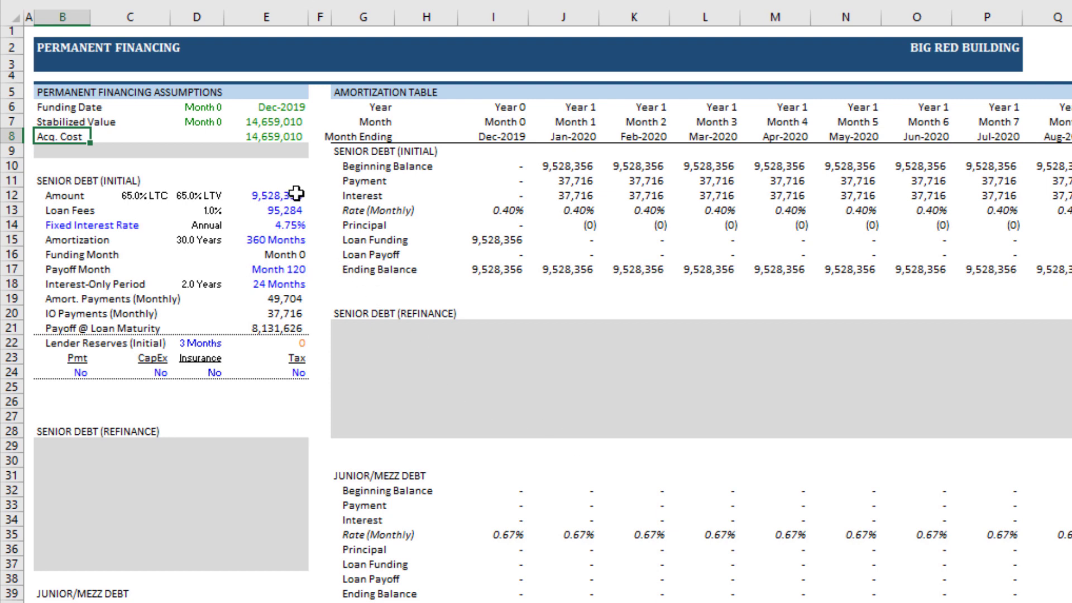
{"action": "left_click", "coordinate": [276, 140]}
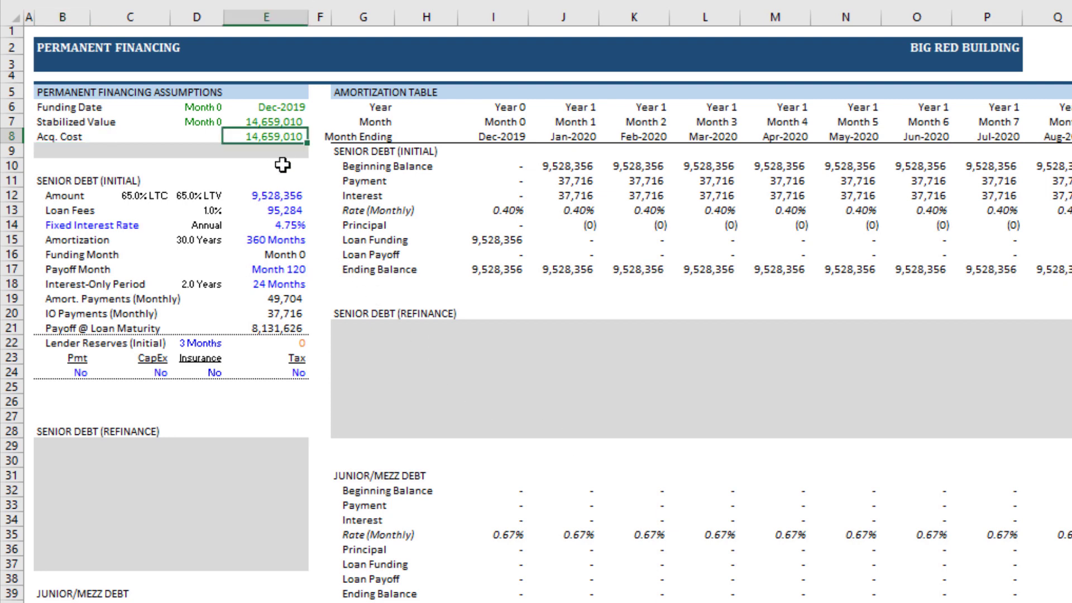
{"action": "left_click", "coordinate": [280, 196]}
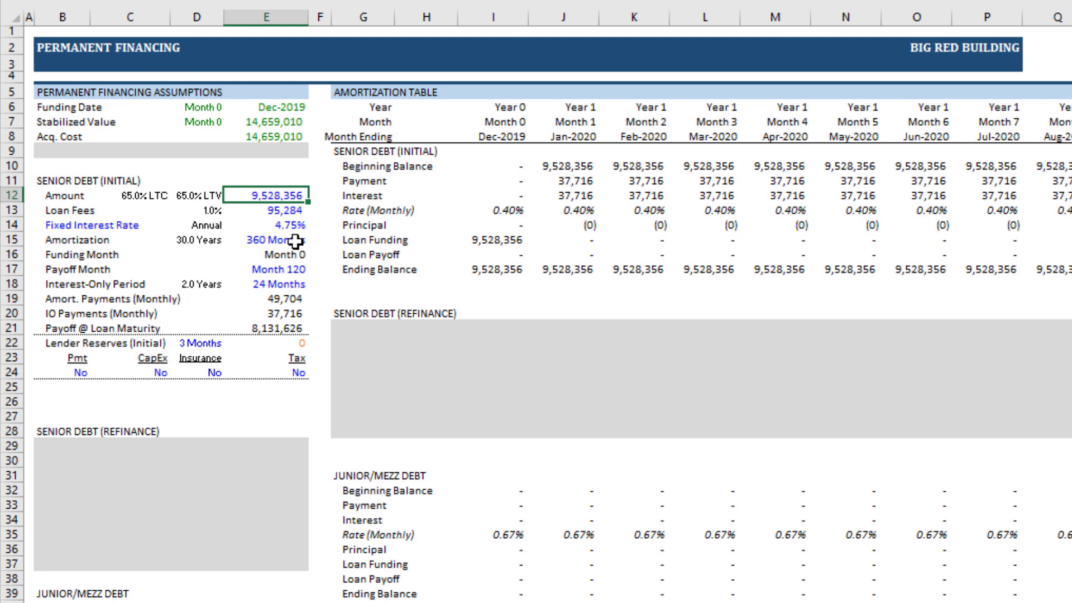
{"action": "left_click", "coordinate": [152, 198]}
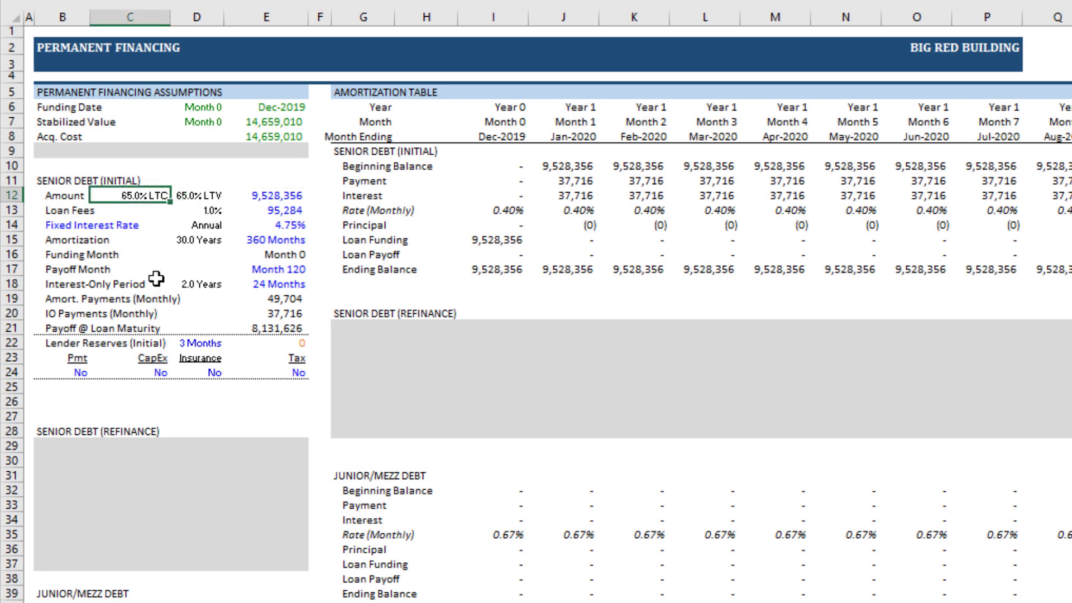
{"action": "left_click", "coordinate": [279, 196]}
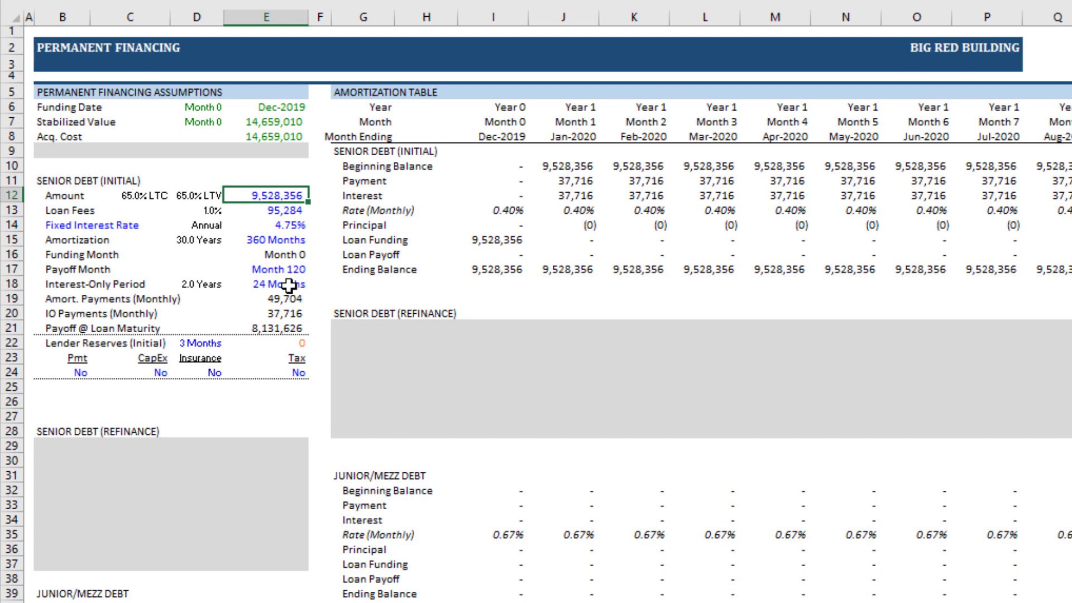
{"action": "key", "text": "F2"}
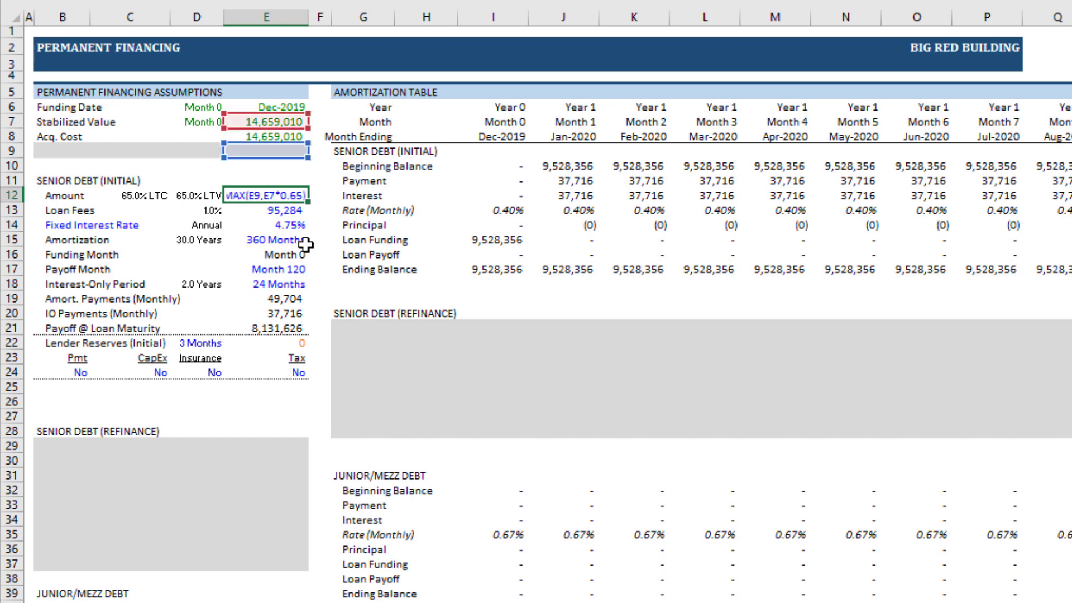
{"action": "key", "text": "Escape"}
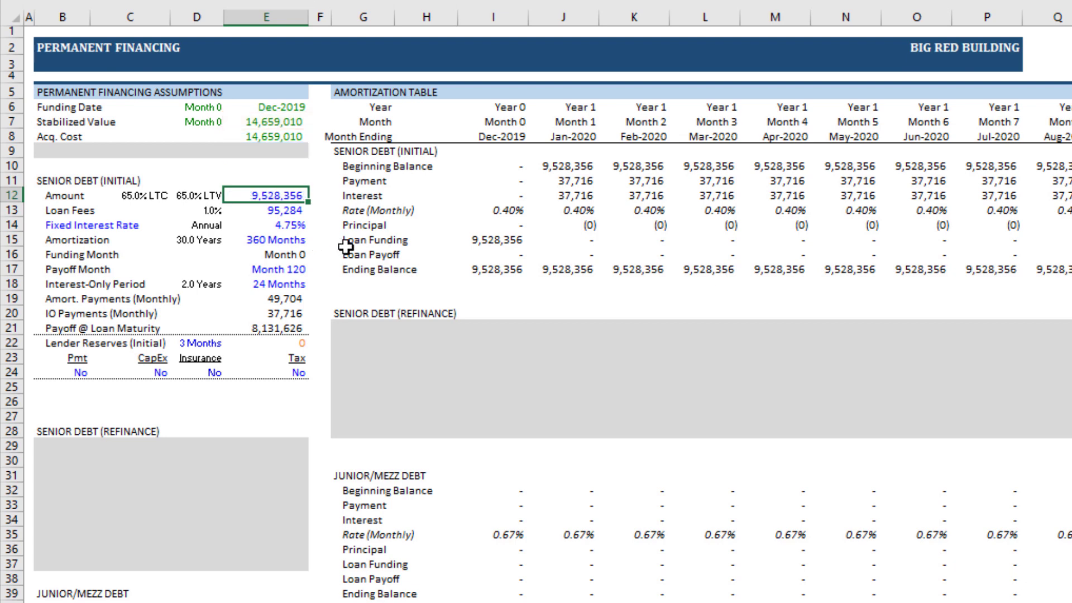
{"action": "key", "text": "F2"}
{"action": "key", "text": "Escape"}
{"action": "left_click", "coordinate": [288, 211]}
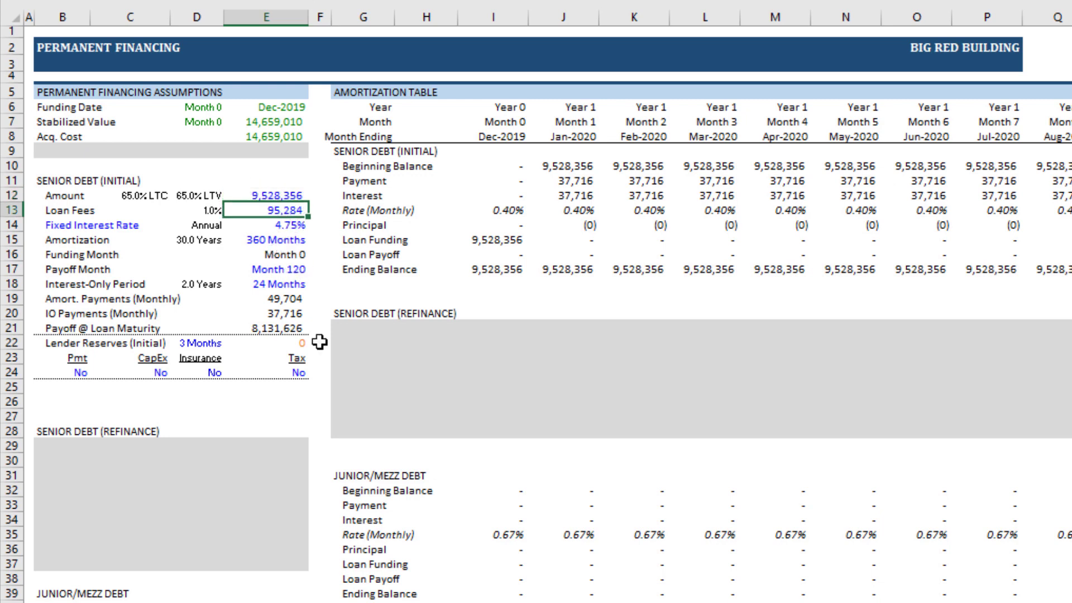
{"action": "left_click", "coordinate": [282, 226]}
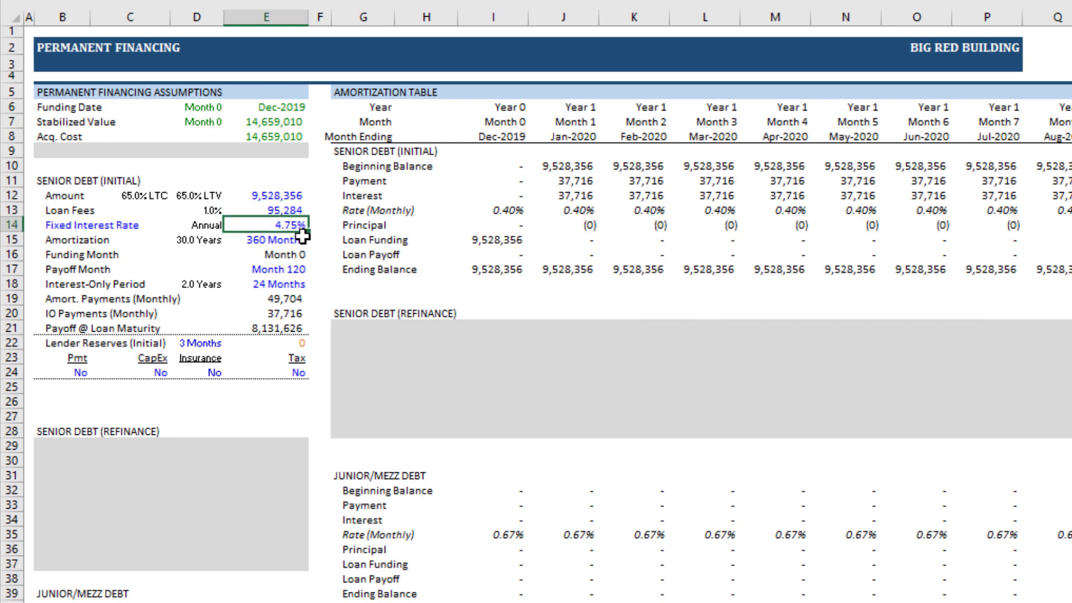
Try a Variable Interest Rate on the senior loan and inspect the row 13 monthly rates.
{"action": "left_click", "coordinate": [86, 225]}
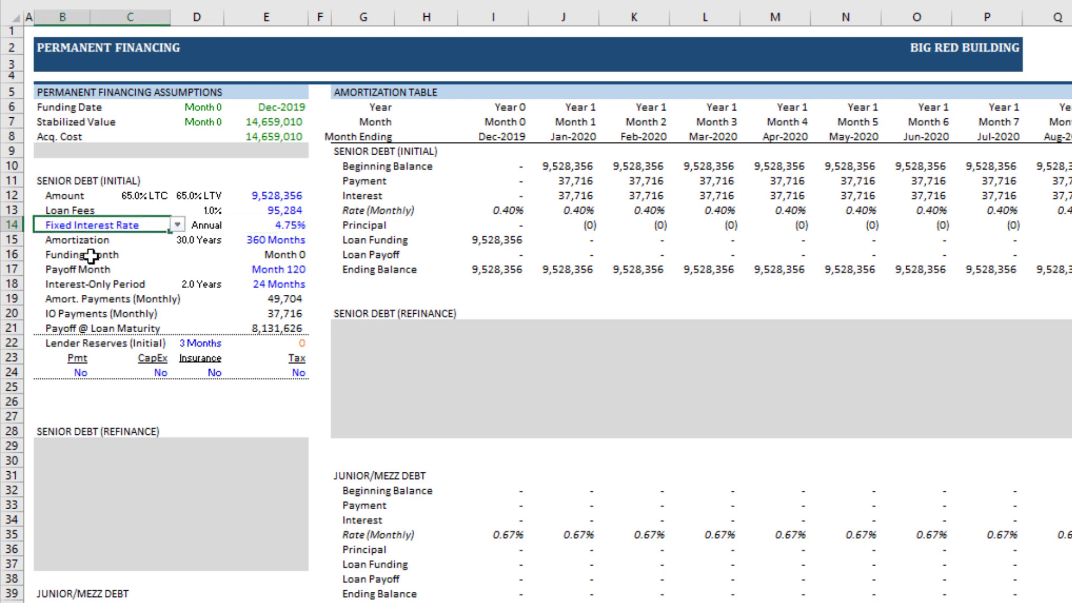
{"action": "left_click", "coordinate": [177, 225]}
{"action": "left_click", "coordinate": [137, 248]}
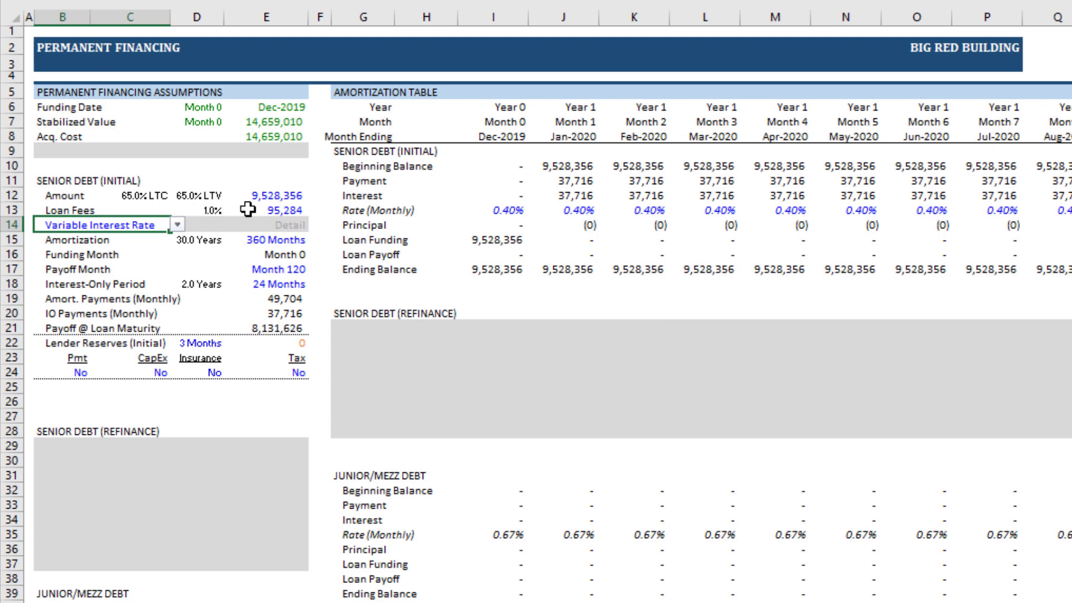
{"action": "left_click_drag", "start_coordinate": [491, 210], "coordinate": [1060, 216]}
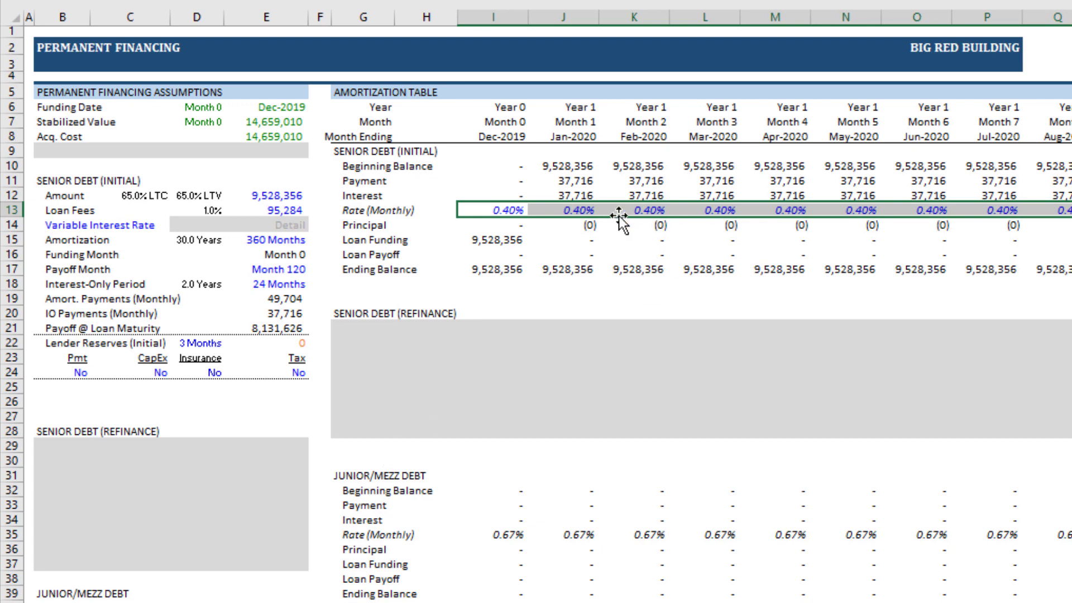
{"action": "key", "text": "shift+Left"}
{"action": "key", "text": "shift+Left"}
{"action": "key", "text": "shift+Left"}
{"action": "key", "text": "shift+Left"}
{"action": "key", "text": "shift+Left"}
{"action": "key", "text": "shift+Left"}
{"action": "key", "text": "shift+Left"}
{"action": "left_click", "coordinate": [502, 210]}
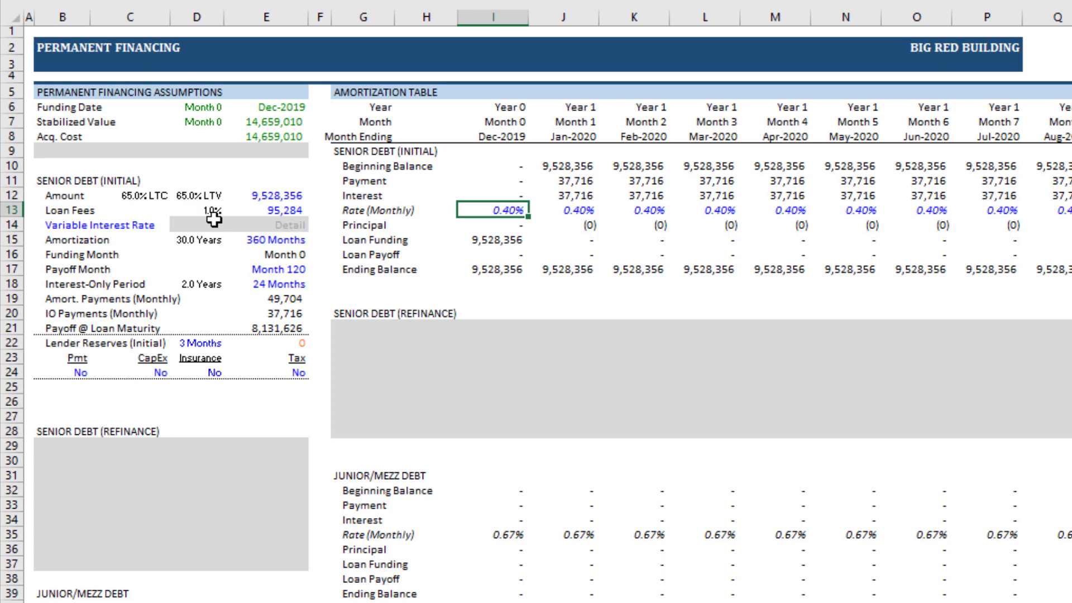
Return the senior loan to a Fixed Interest Rate at 4.75% annual.
{"action": "left_click", "coordinate": [139, 224]}
{"action": "left_click", "coordinate": [177, 223]}
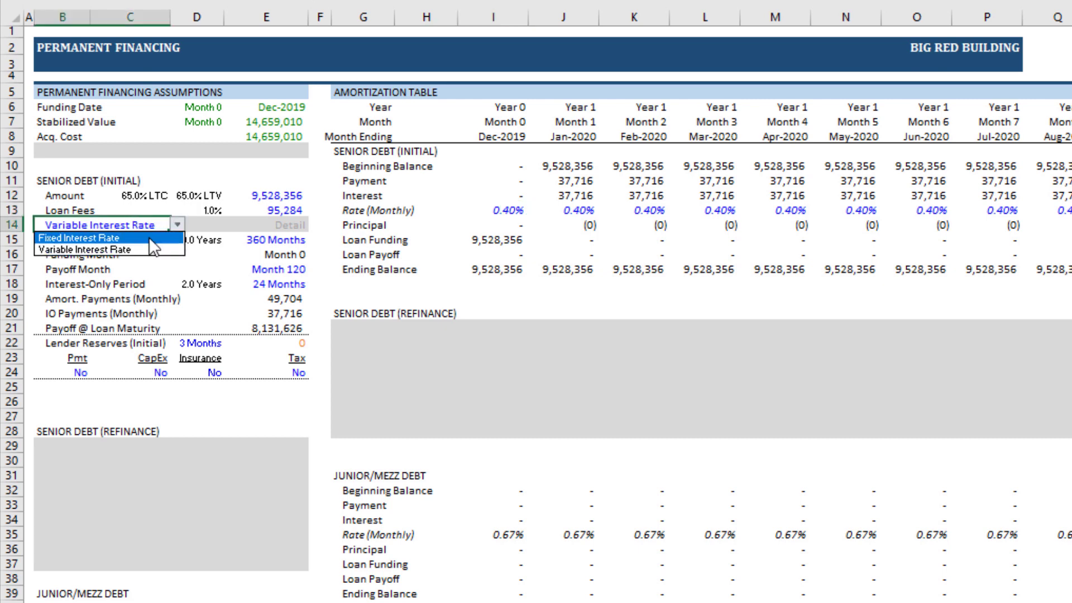
{"action": "left_click", "coordinate": [149, 236]}
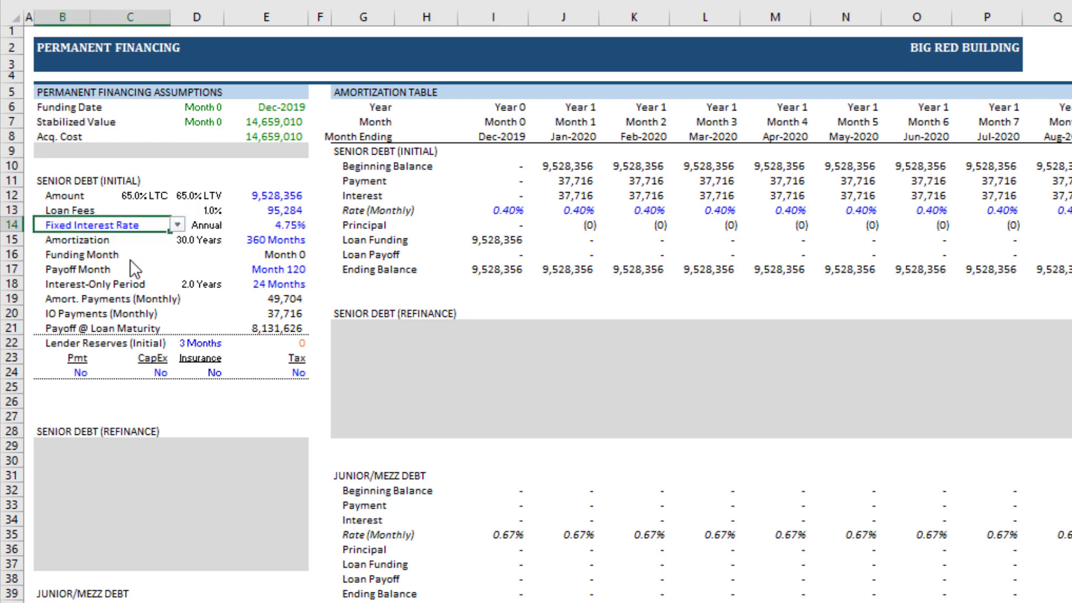
{"action": "left_click", "coordinate": [277, 239]}
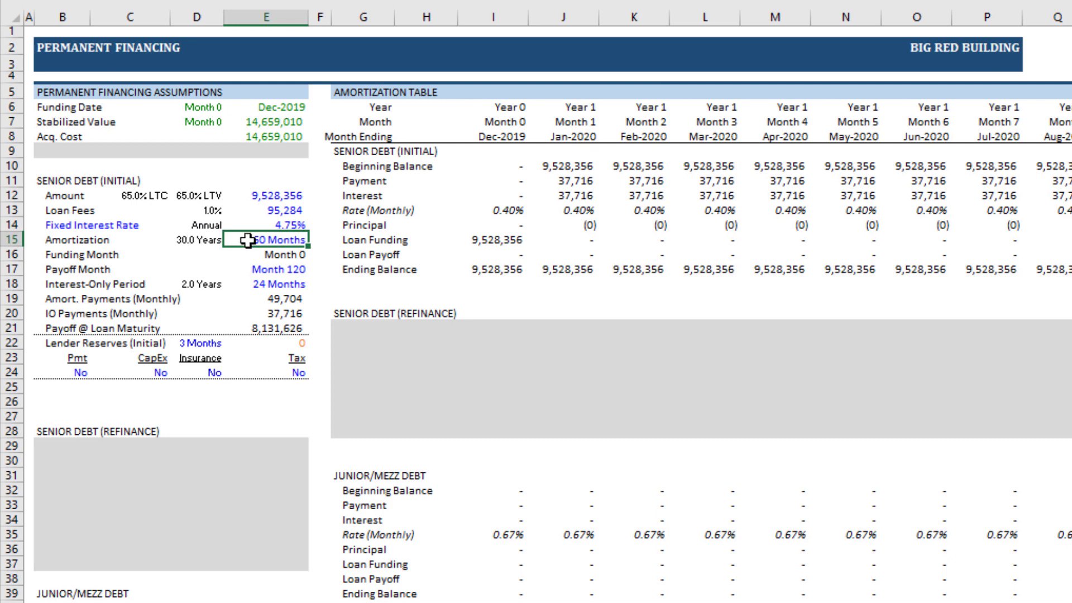
{"action": "left_click", "coordinate": [204, 239]}
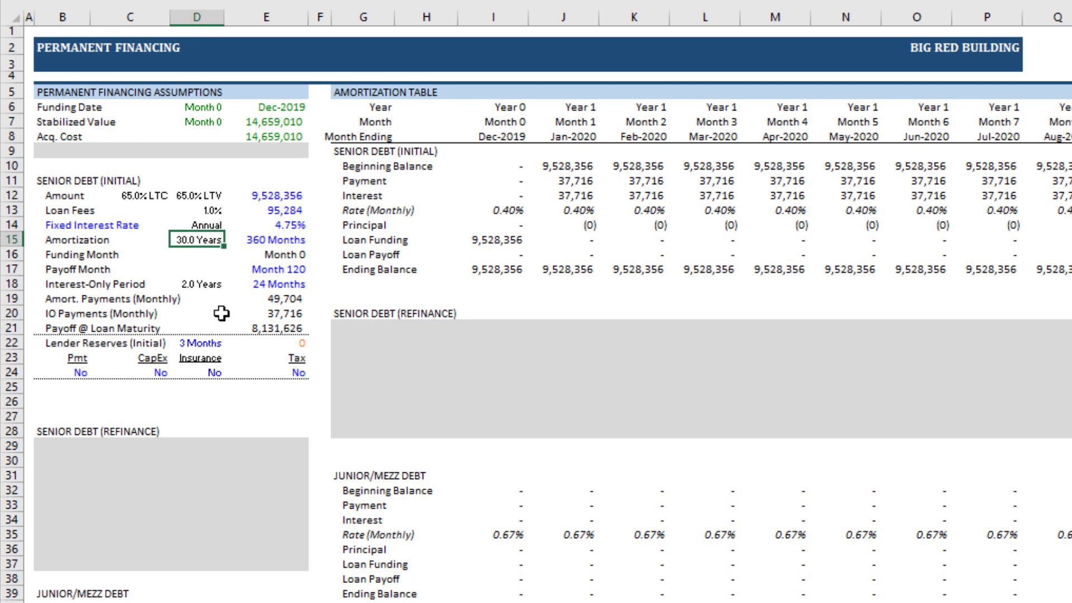
{"action": "left_click", "coordinate": [273, 254]}
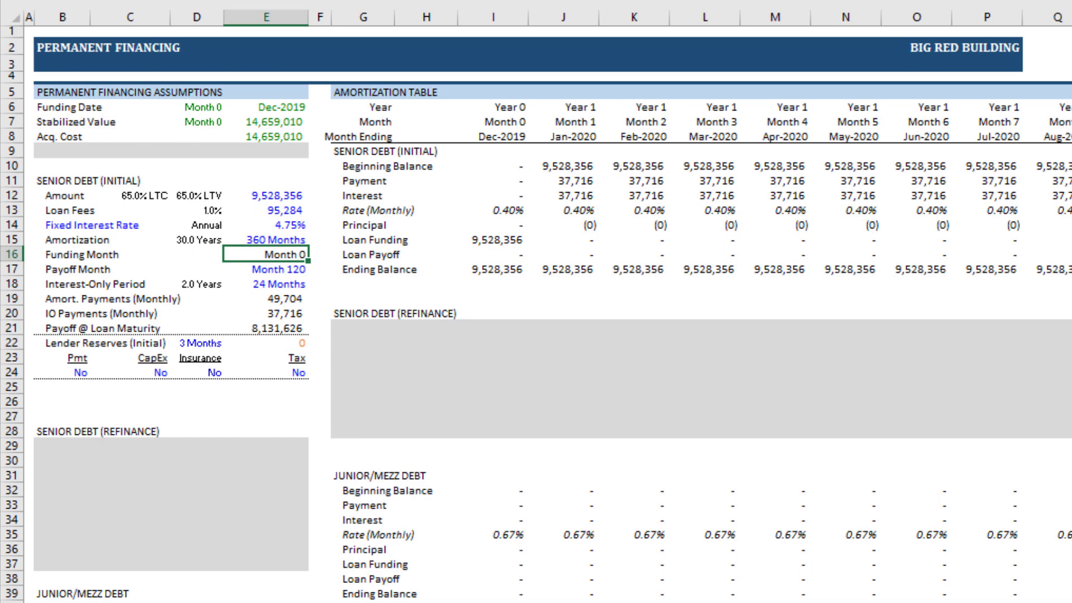
Enter an 18-month Development Length and confirm stabilization moves to Month 27, Mar-2022.
{"action": "key", "text": "ctrl+Page_Up"}
{"action": "left_click", "coordinate": [791, 218]}
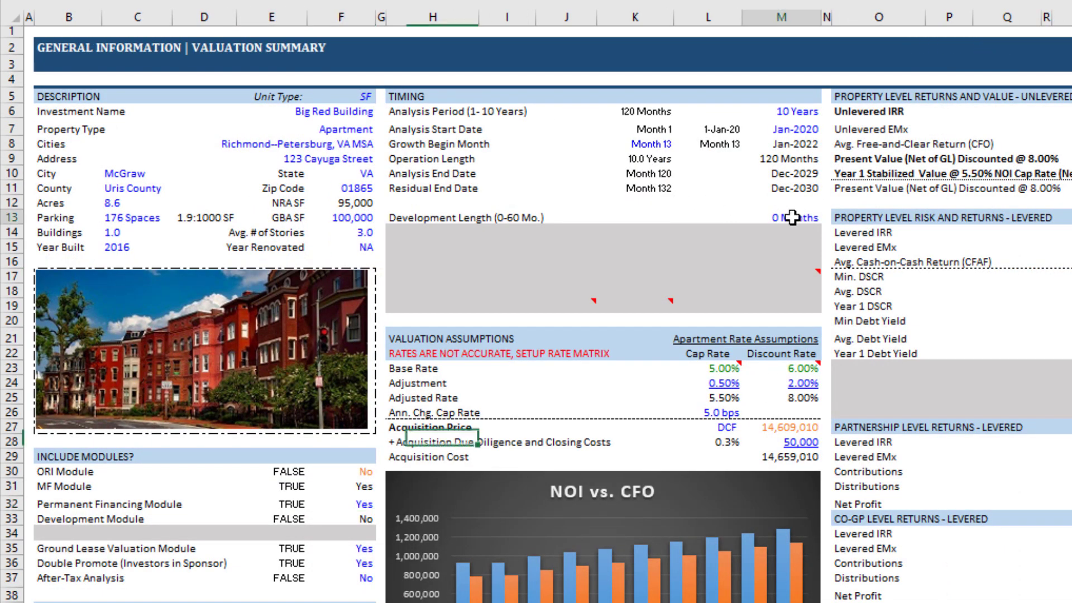
{"action": "left_click", "coordinate": [793, 218]}
{"action": "type", "text": "18"}
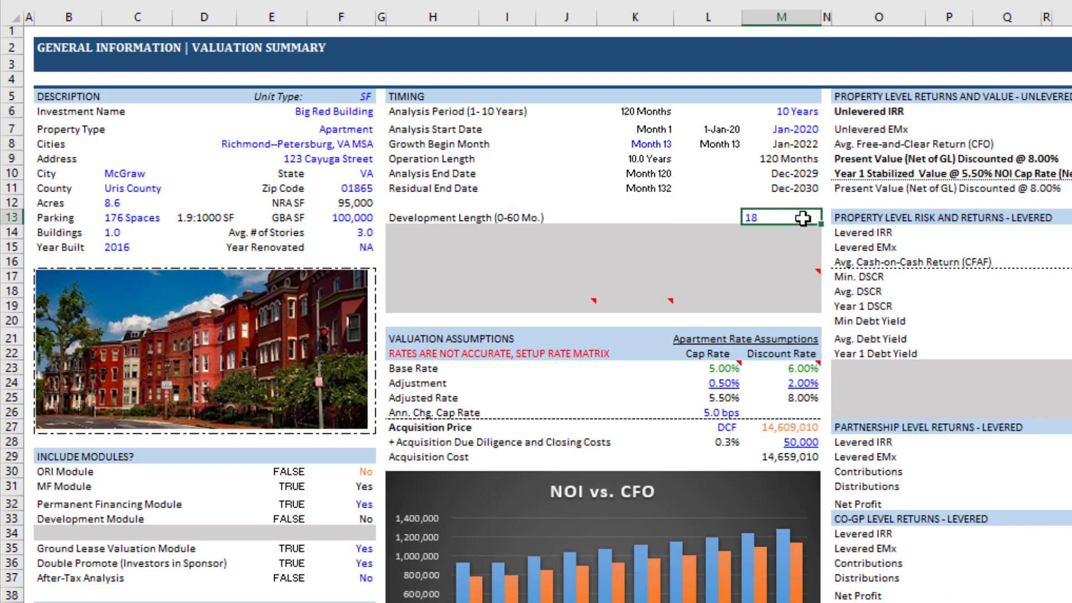
{"action": "key", "text": "ctrl+Return"}
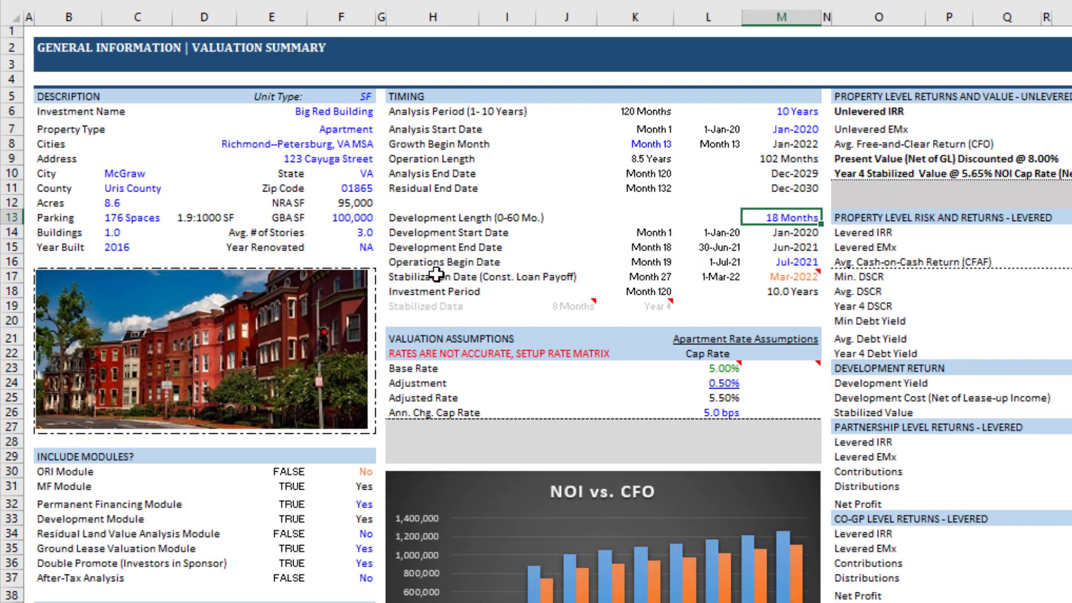
{"action": "left_click", "coordinate": [787, 277]}
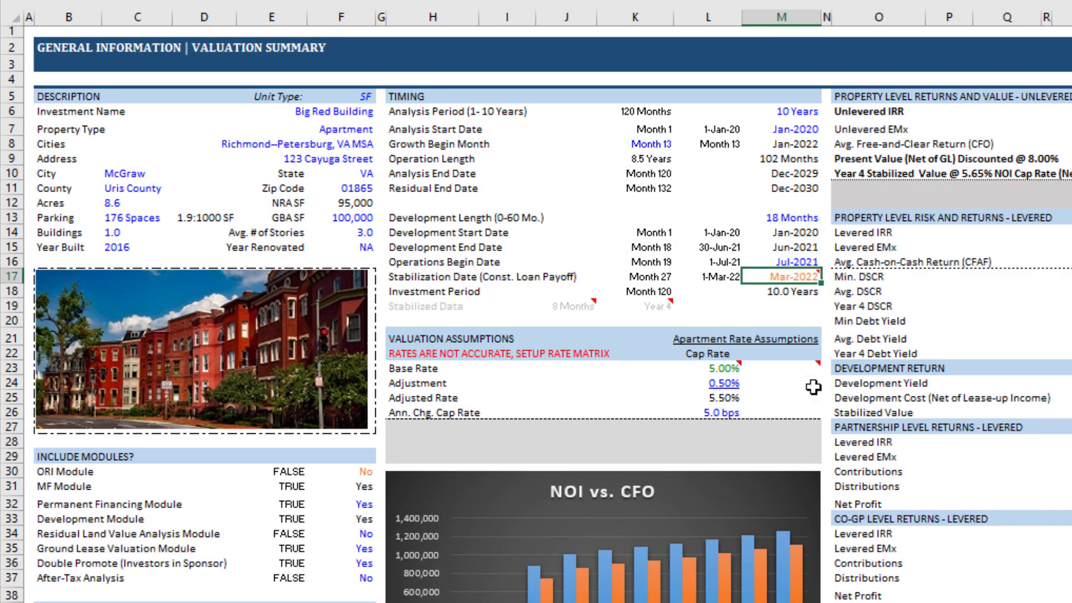
{"action": "left_click", "coordinate": [646, 277]}
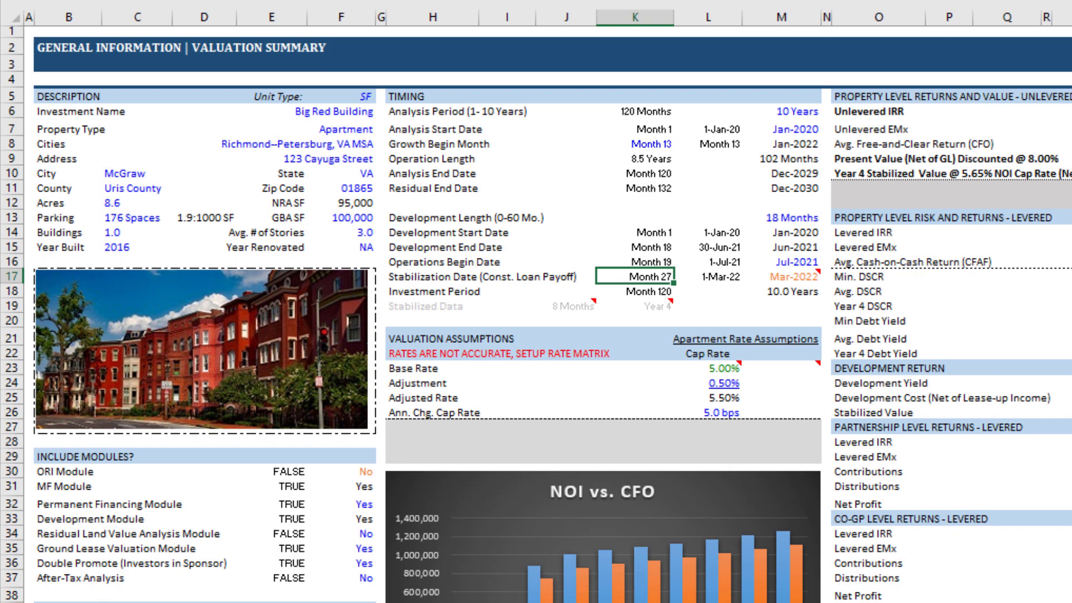
{"action": "key", "text": "ctrl+bracketleft"}
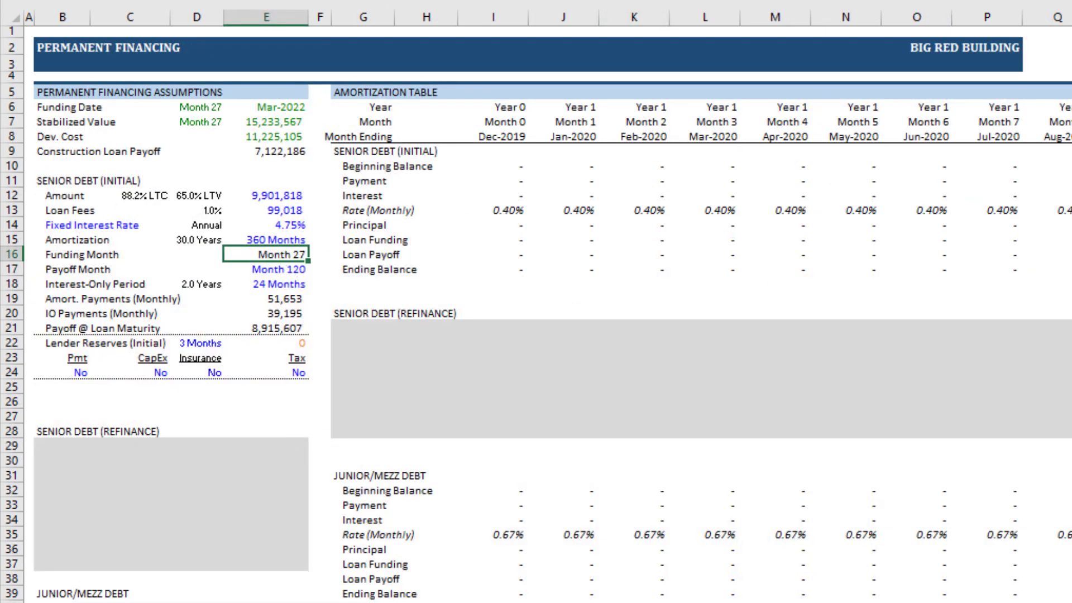
{"action": "key", "text": "F5"}
{"action": "key", "text": "Return"}
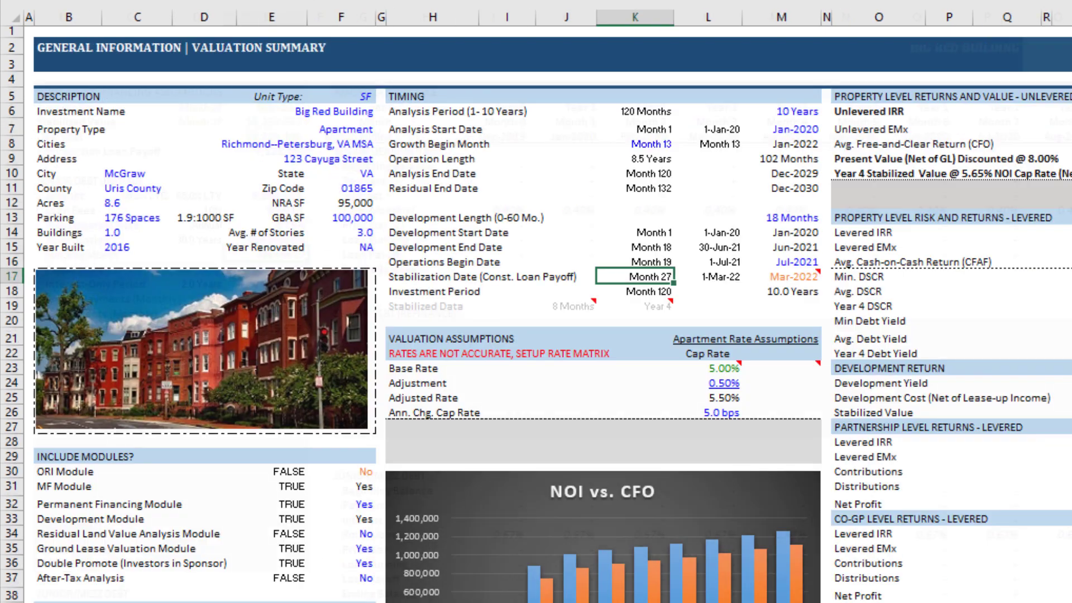
{"action": "left_click", "coordinate": [775, 275]}
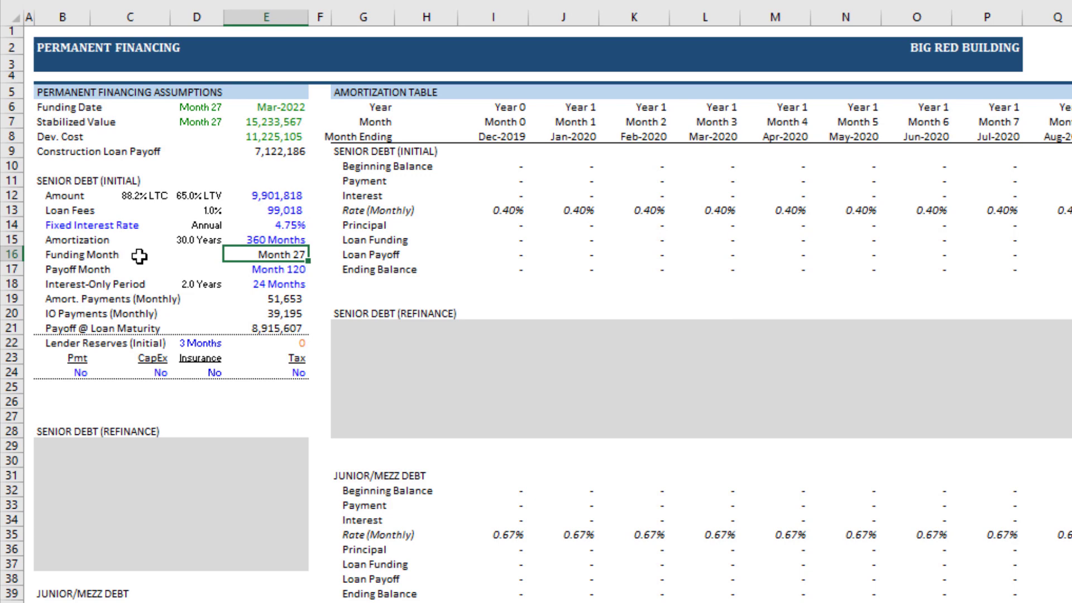
{"action": "left_click", "coordinate": [78, 136]}
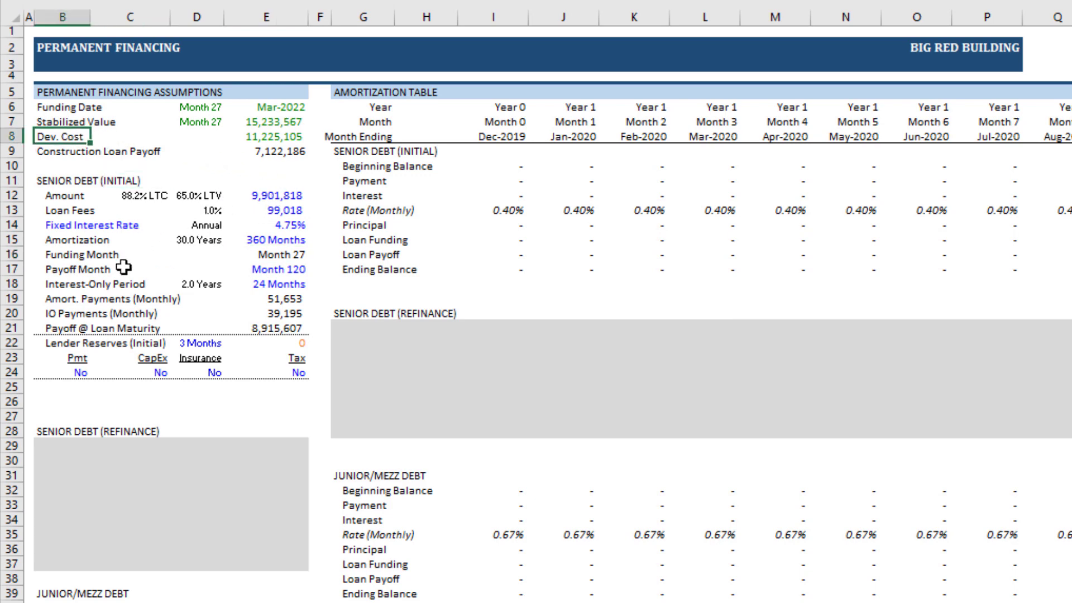
{"action": "left_click", "coordinate": [266, 139]}
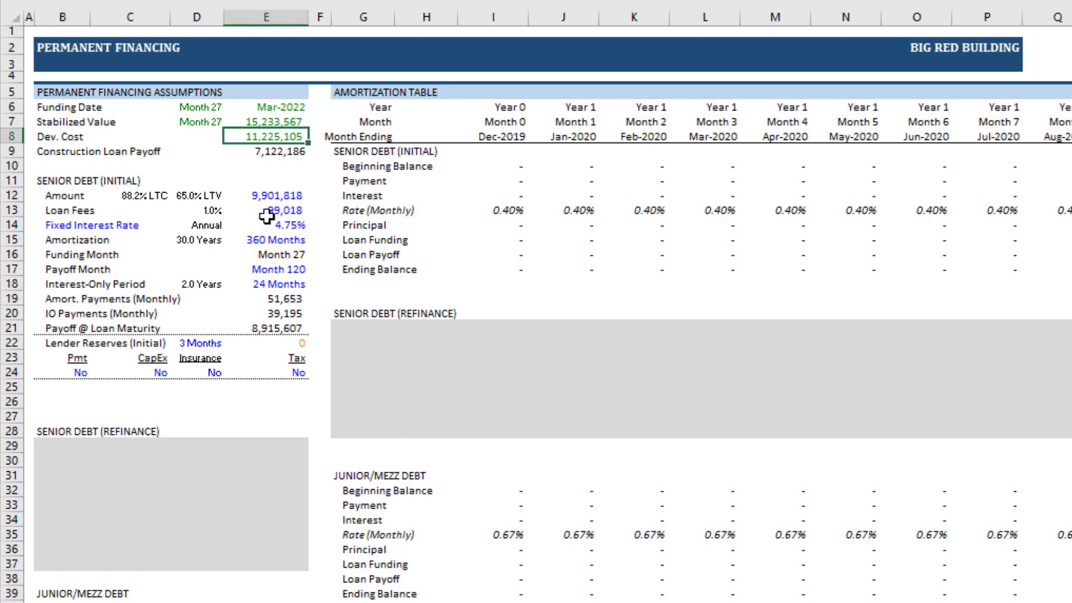
{"action": "left_click", "coordinate": [70, 152]}
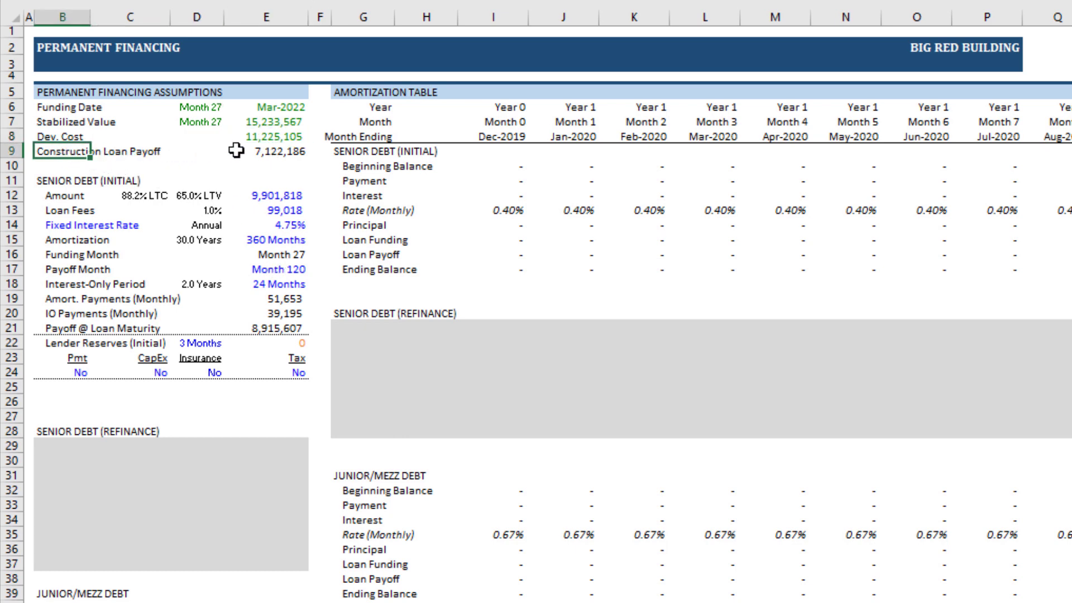
{"action": "left_click", "coordinate": [260, 151]}
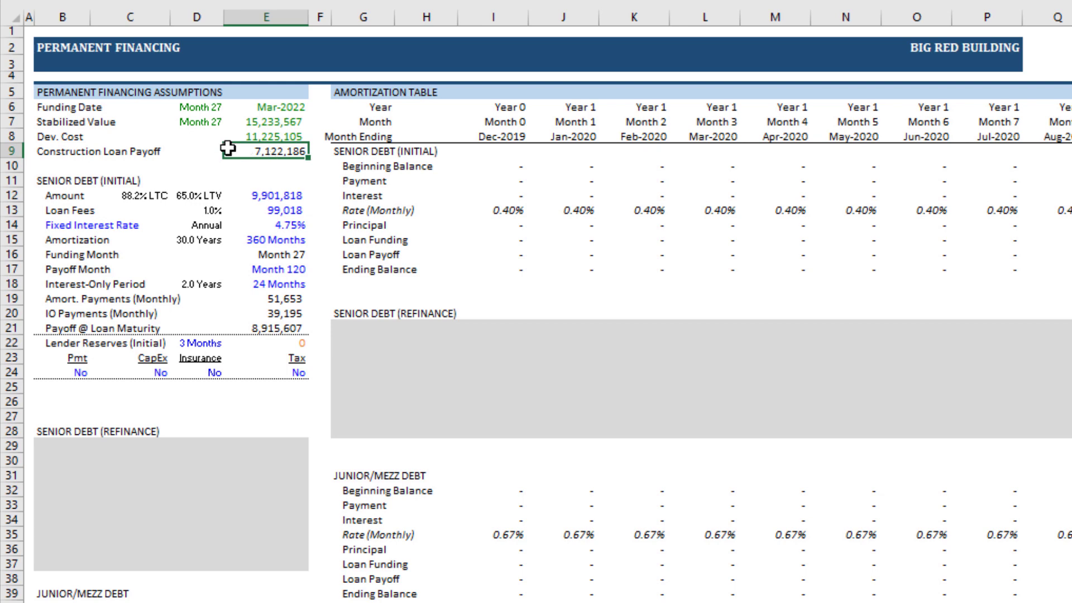
{"action": "left_click", "coordinate": [277, 195]}
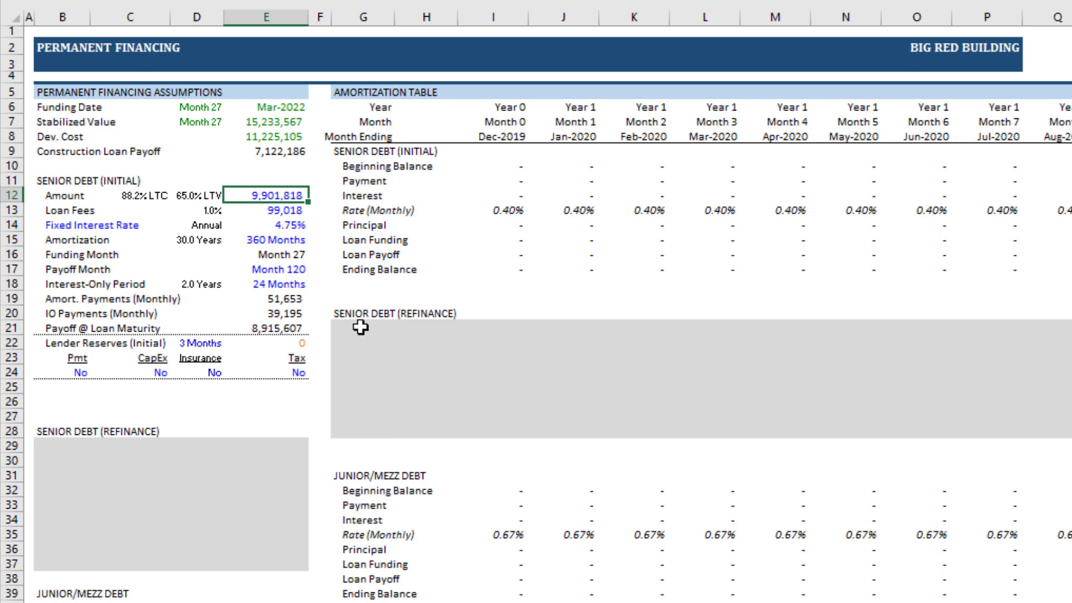
{"action": "left_click", "coordinate": [298, 268]}
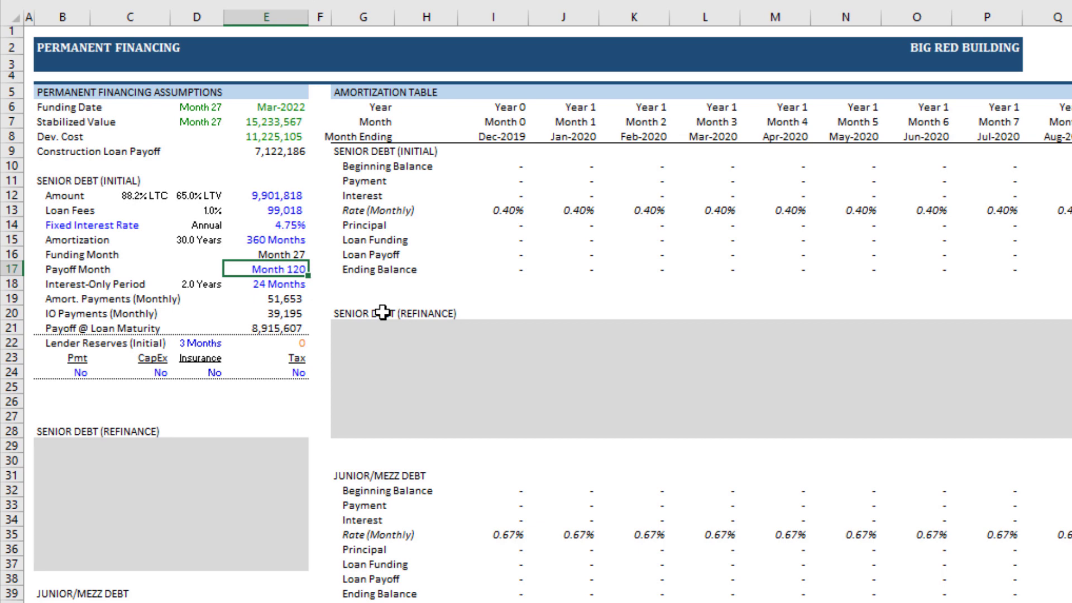
Set the initial senior loan's payoff month to 60 and review the new refinance inputs.
{"action": "type", "text": "60"}
{"action": "key", "text": "Return"}
{"action": "key", "text": "Up"}
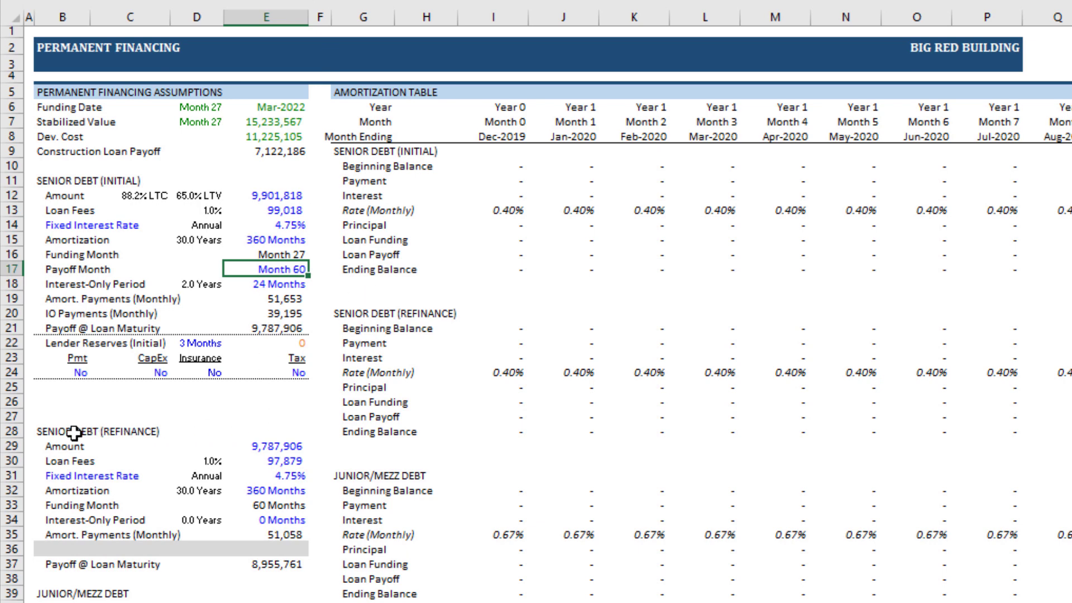
{"action": "left_click_drag", "start_coordinate": [61, 430], "coordinate": [256, 534]}
{"action": "left_click", "coordinate": [279, 504]}
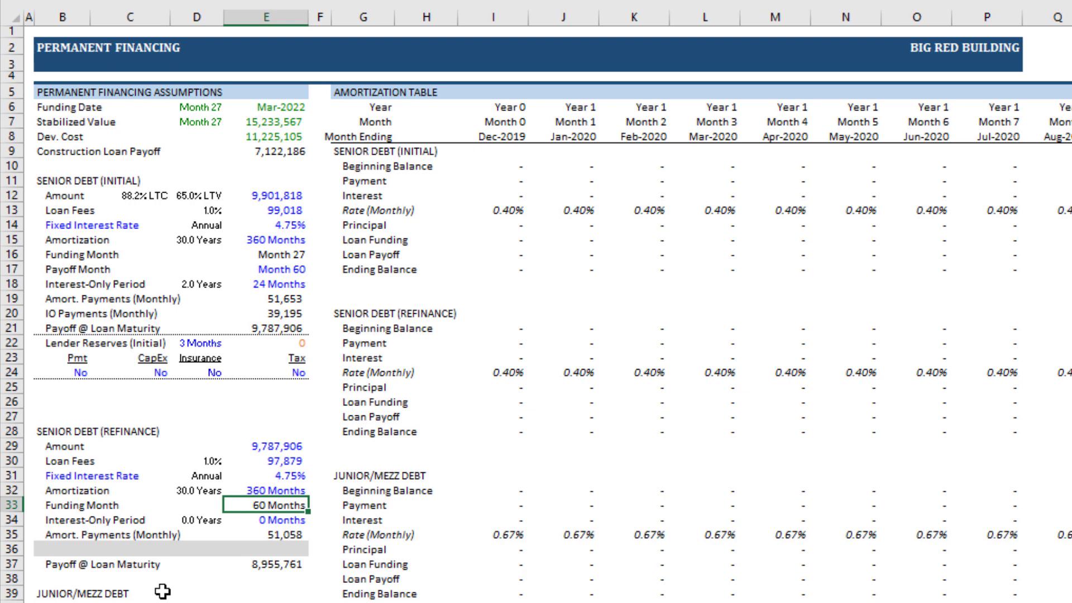
Review the initial loan's 24-month IO, Month 27 funding, 51,653/39,195 payments and 9,787,906 payoff.
{"action": "left_click", "coordinate": [273, 281]}
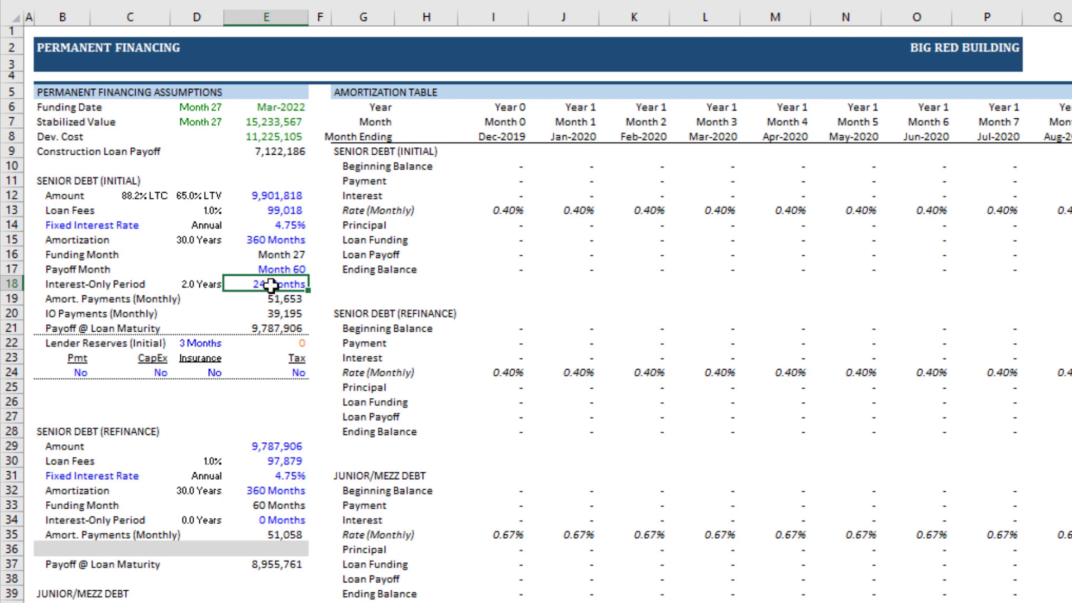
{"action": "left_click", "coordinate": [291, 253]}
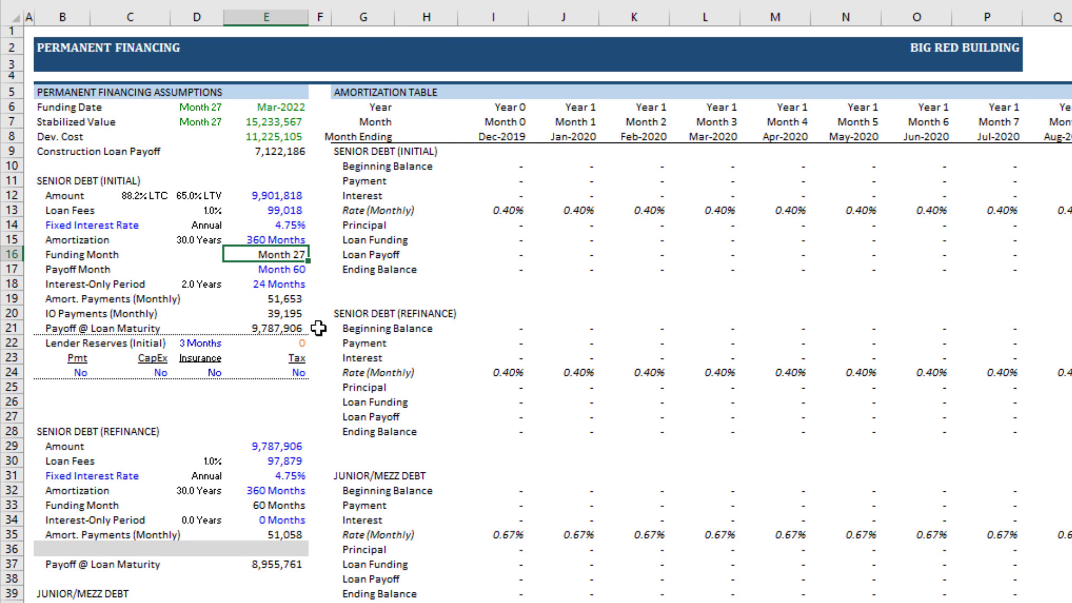
{"action": "left_click", "coordinate": [283, 298]}
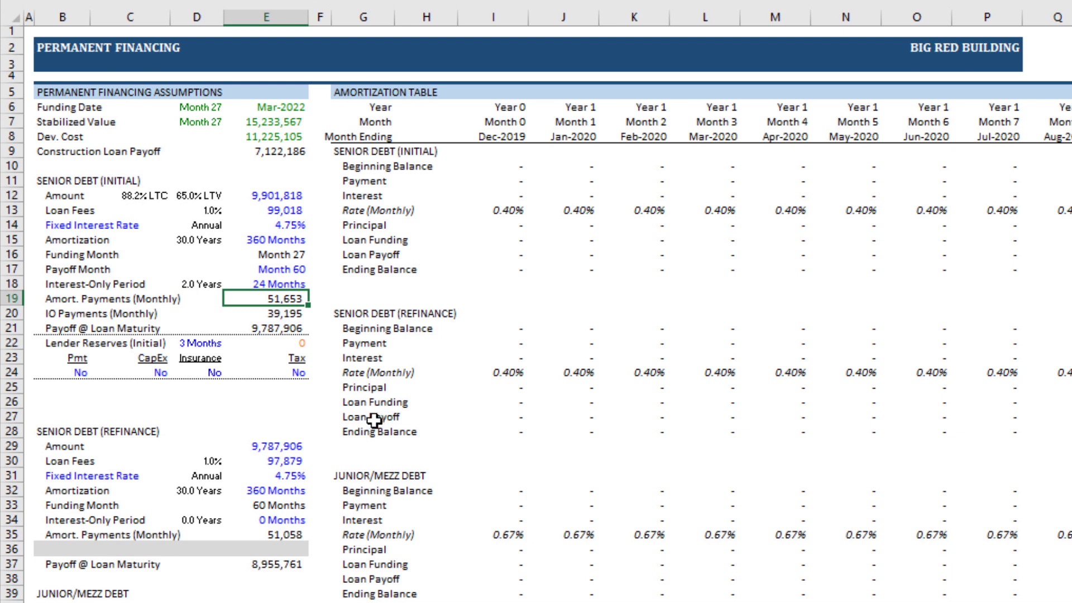
{"action": "left_click", "coordinate": [287, 314]}
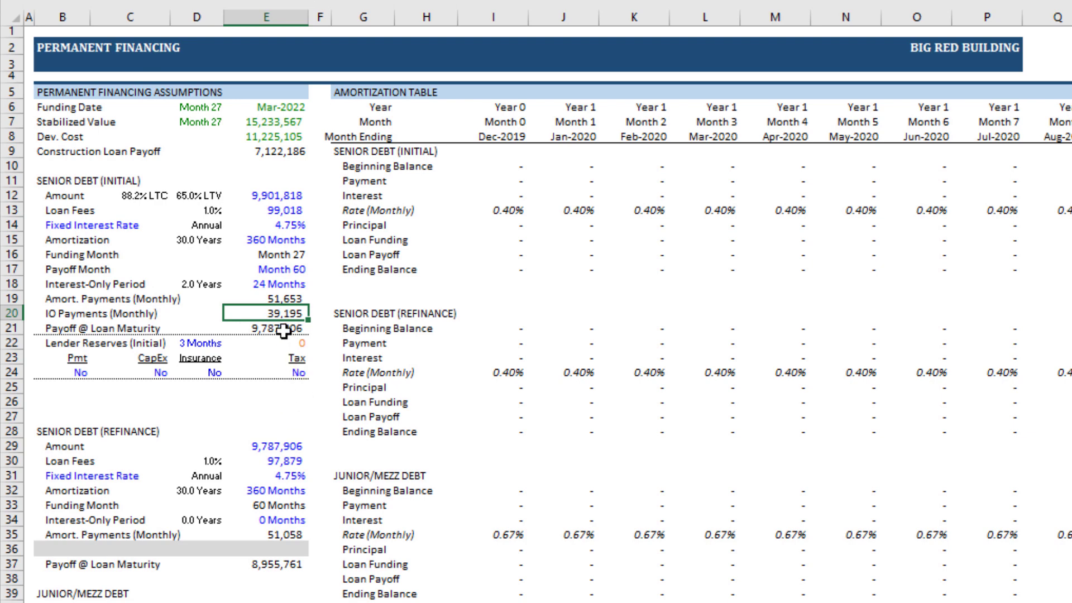
{"action": "left_click", "coordinate": [283, 330]}
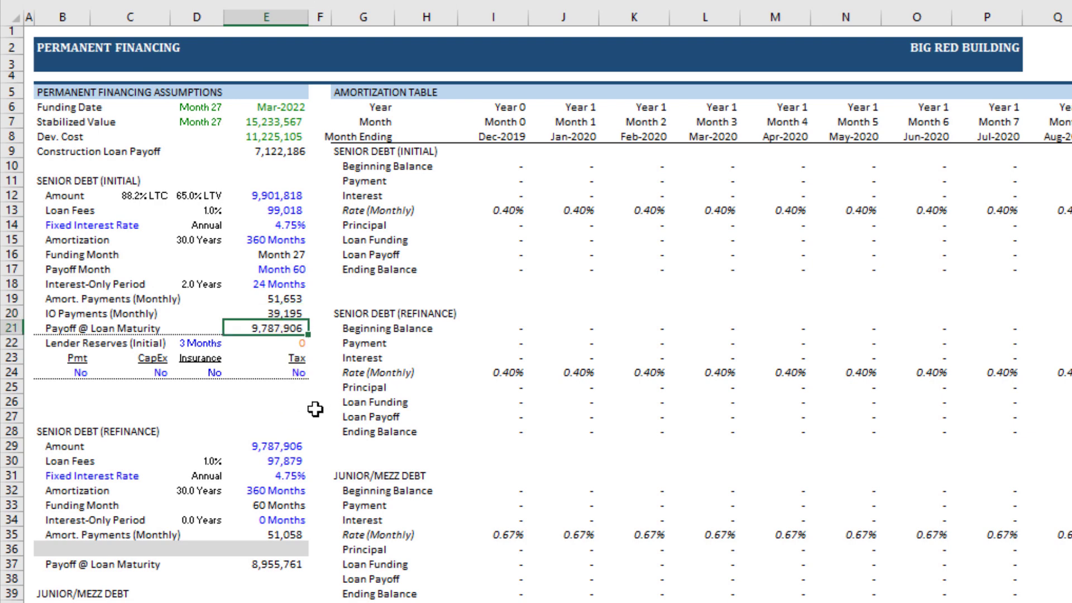
{"action": "left_click", "coordinate": [295, 270]}
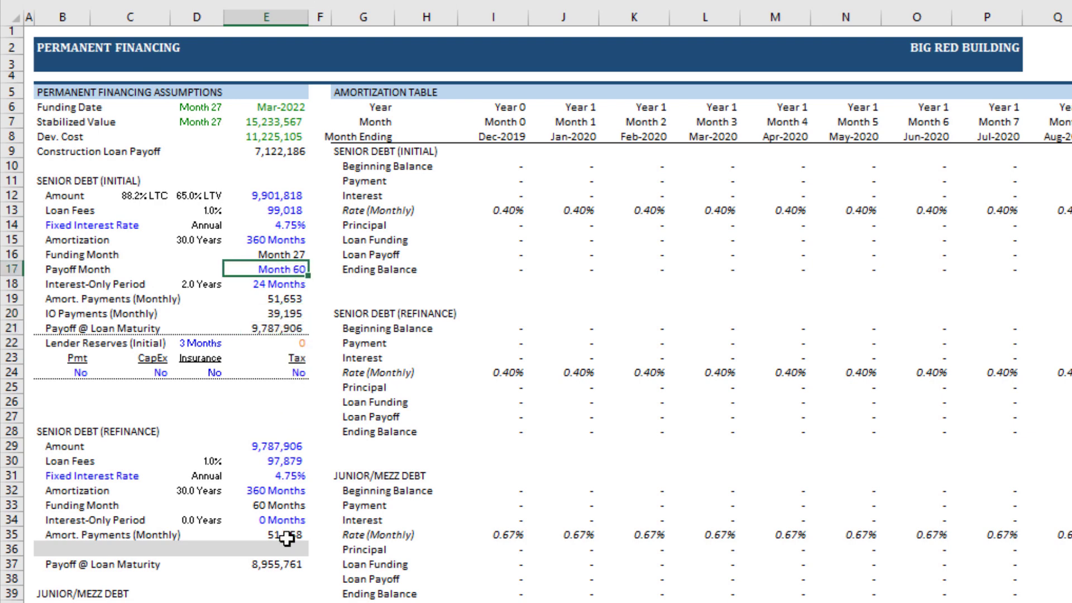
{"action": "left_click", "coordinate": [290, 256]}
{"action": "left_click", "coordinate": [295, 271]}
Check the 3-month lender reserve period and set the Insurance reserve to Yes.
{"action": "left_click", "coordinate": [84, 342]}
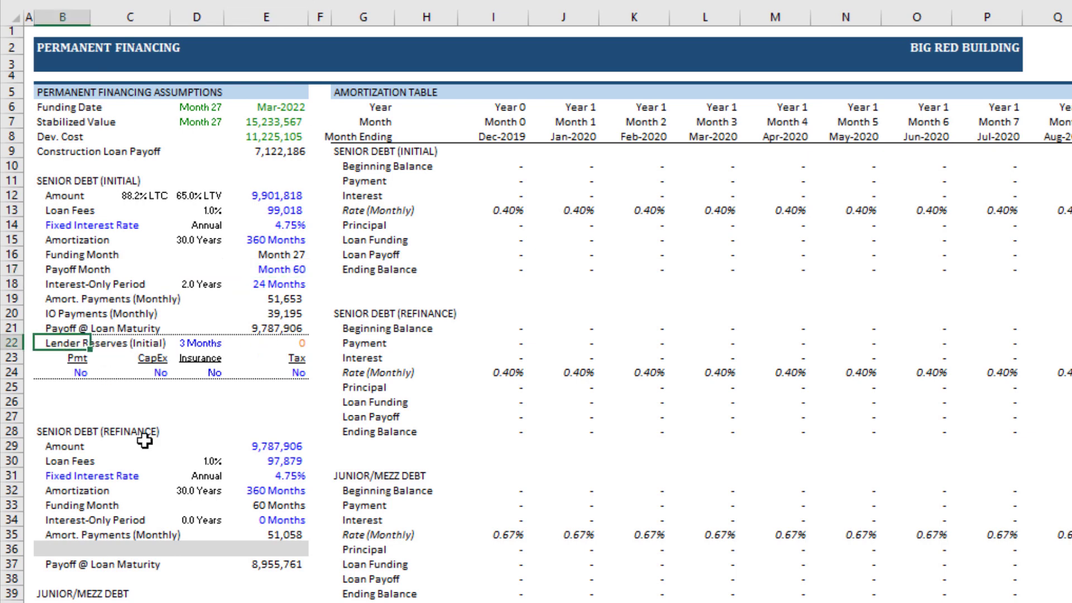
{"action": "left_click", "coordinate": [83, 376]}
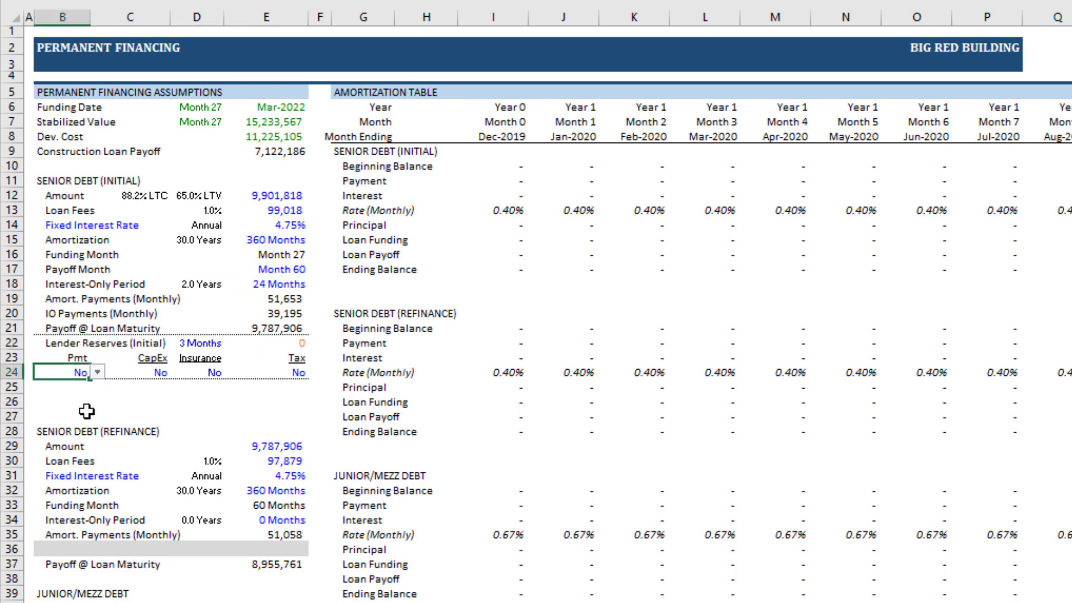
{"action": "left_click", "coordinate": [201, 342]}
{"action": "left_click", "coordinate": [84, 400]}
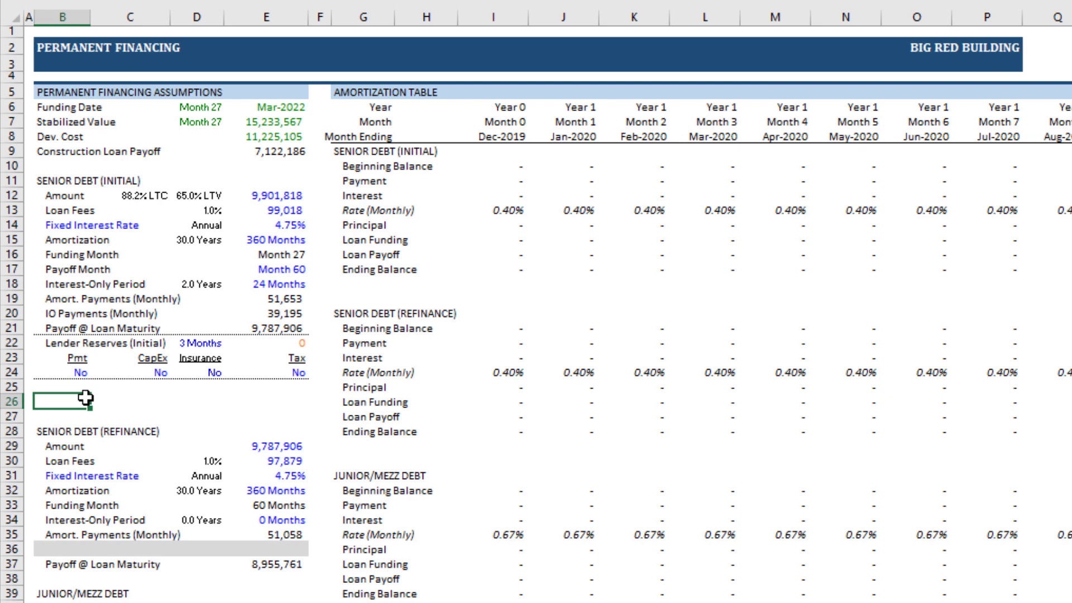
{"action": "left_click", "coordinate": [150, 373]}
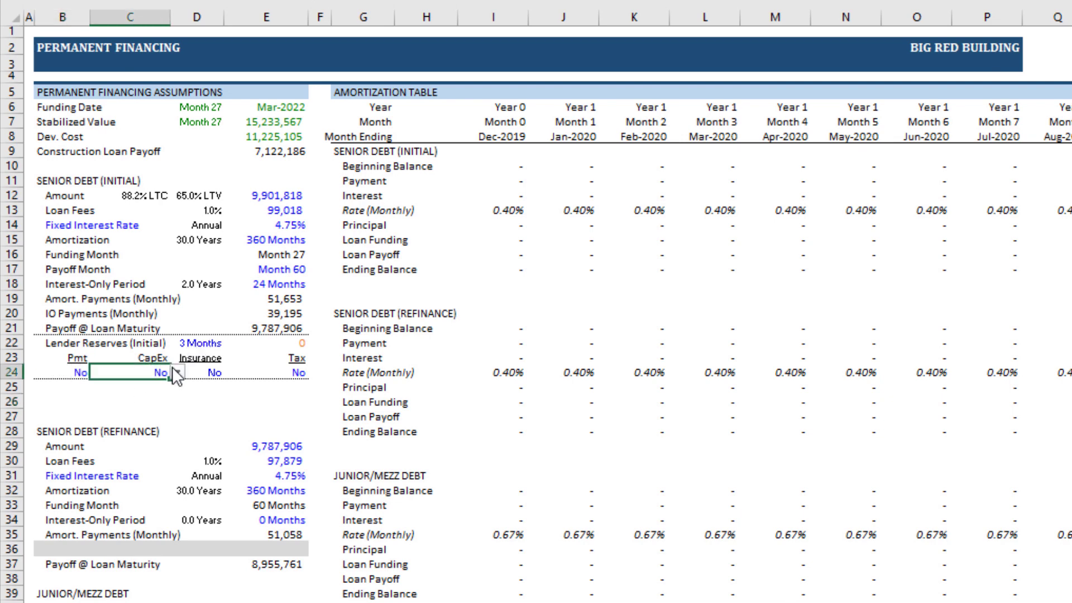
{"action": "left_click", "coordinate": [203, 373]}
{"action": "left_click", "coordinate": [231, 371]}
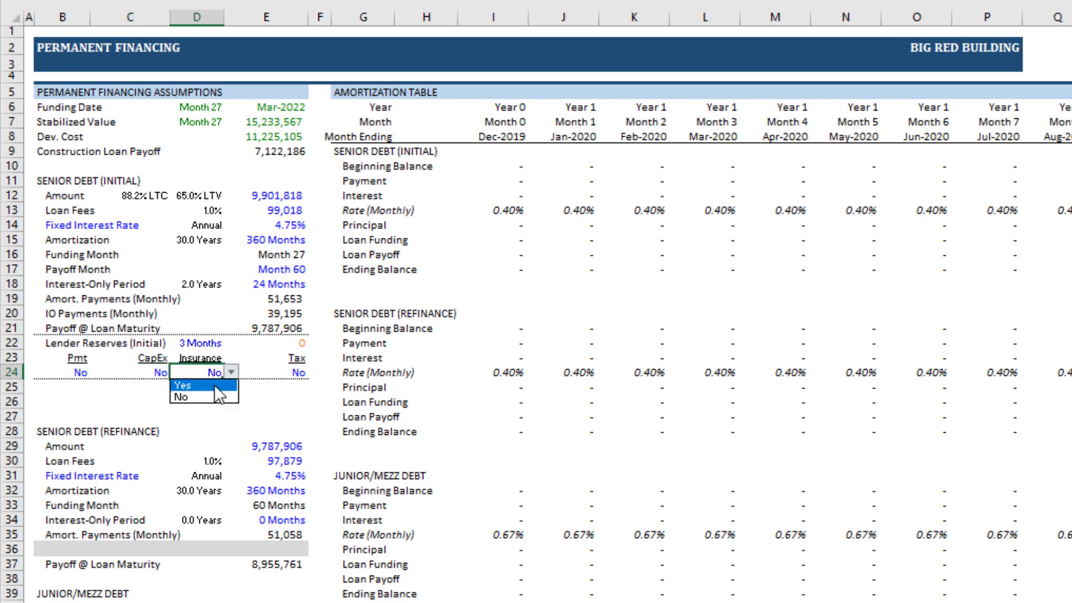
{"action": "left_click", "coordinate": [215, 385]}
{"action": "left_click", "coordinate": [211, 342]}
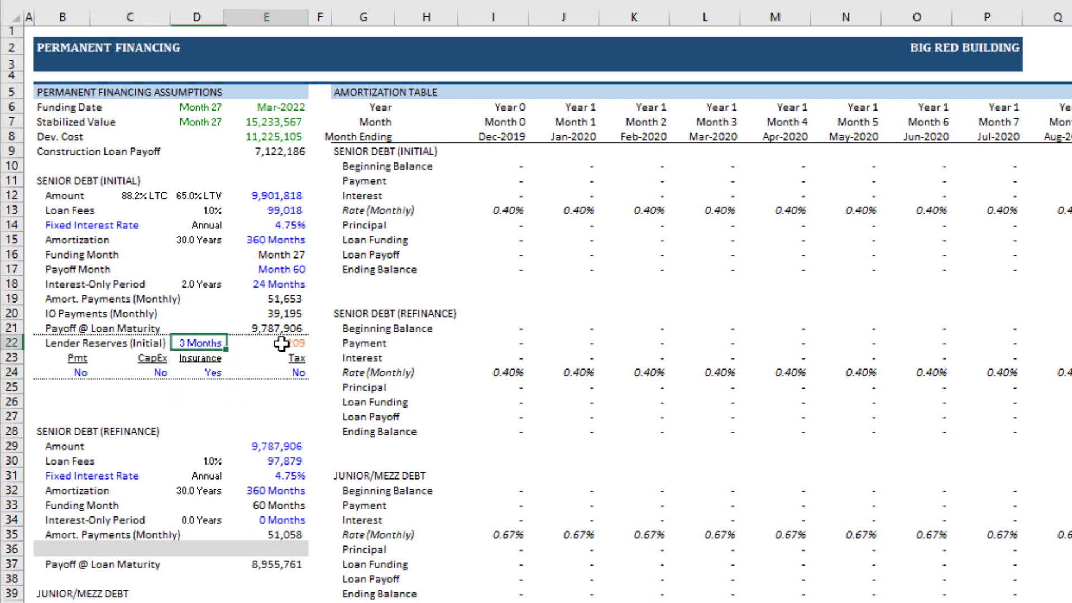
{"action": "left_click", "coordinate": [281, 343]}
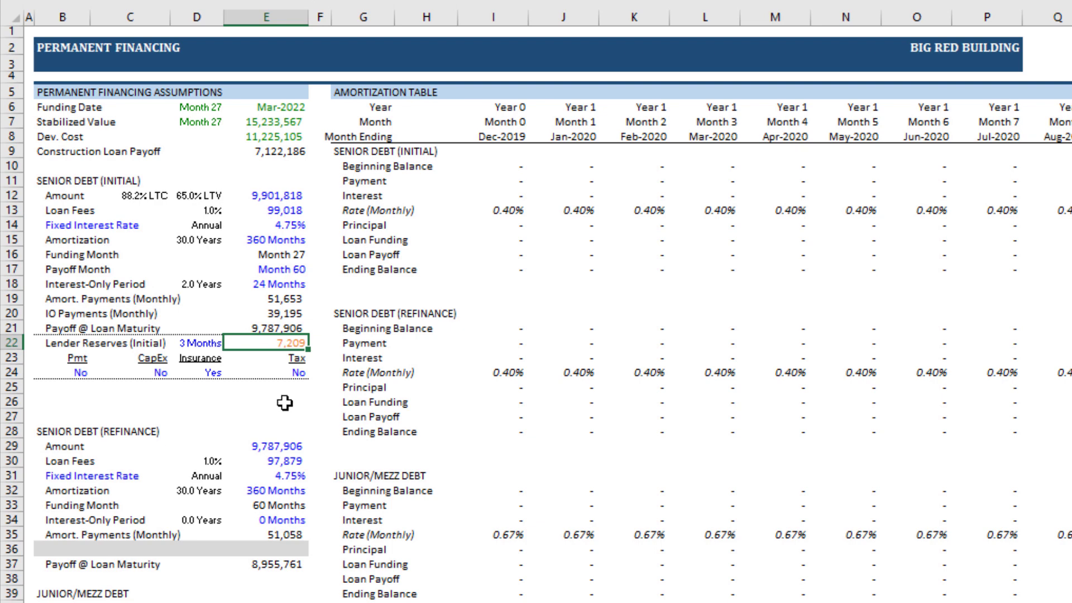
Set the Tax and CapEx reserves to Yes, raising the initial reserve to 94,177.
{"action": "left_click", "coordinate": [279, 373]}
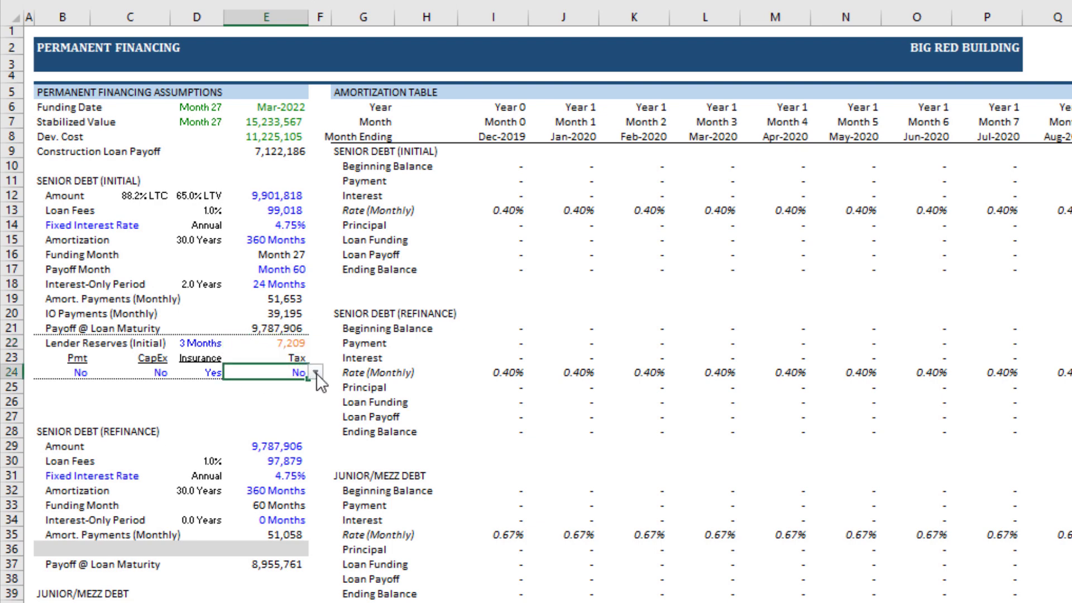
{"action": "left_click", "coordinate": [316, 373]}
{"action": "left_click", "coordinate": [299, 386]}
{"action": "left_click", "coordinate": [164, 372]}
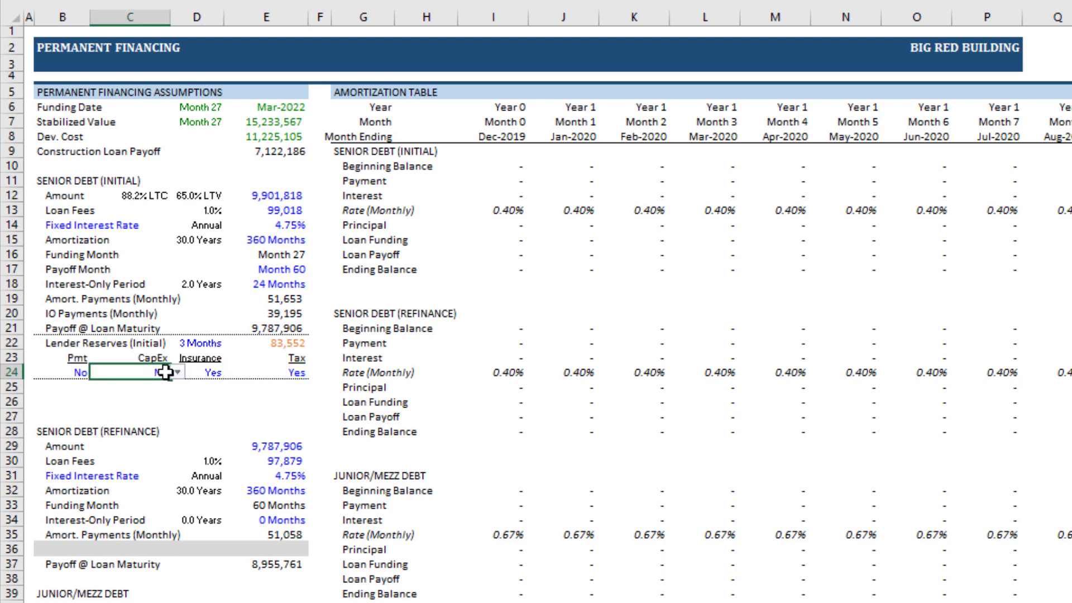
{"action": "left_click", "coordinate": [177, 372]}
{"action": "left_click", "coordinate": [158, 382]}
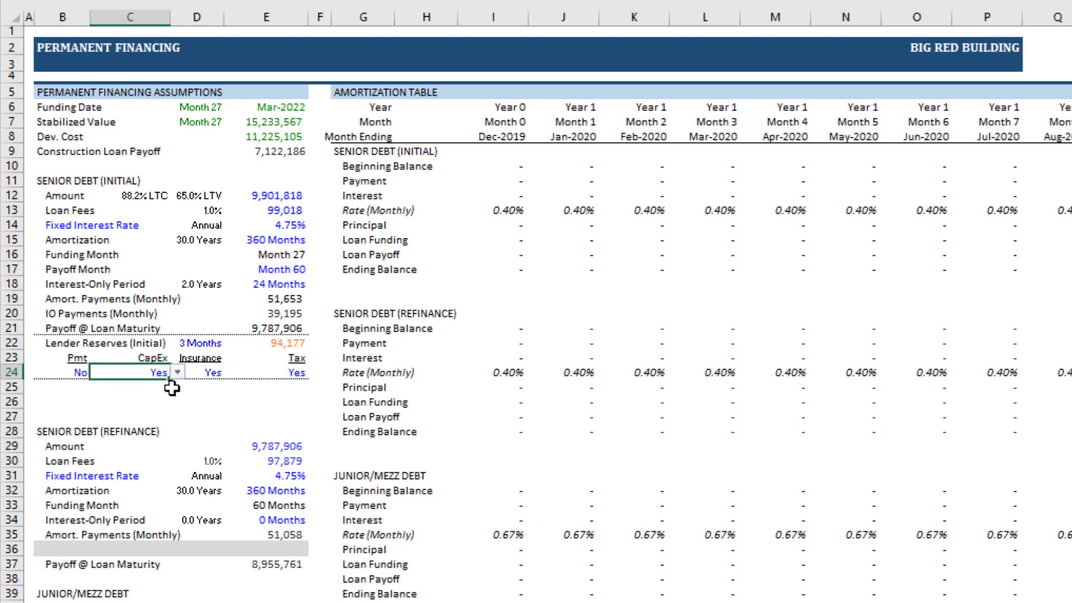
{"action": "left_click", "coordinate": [293, 342]}
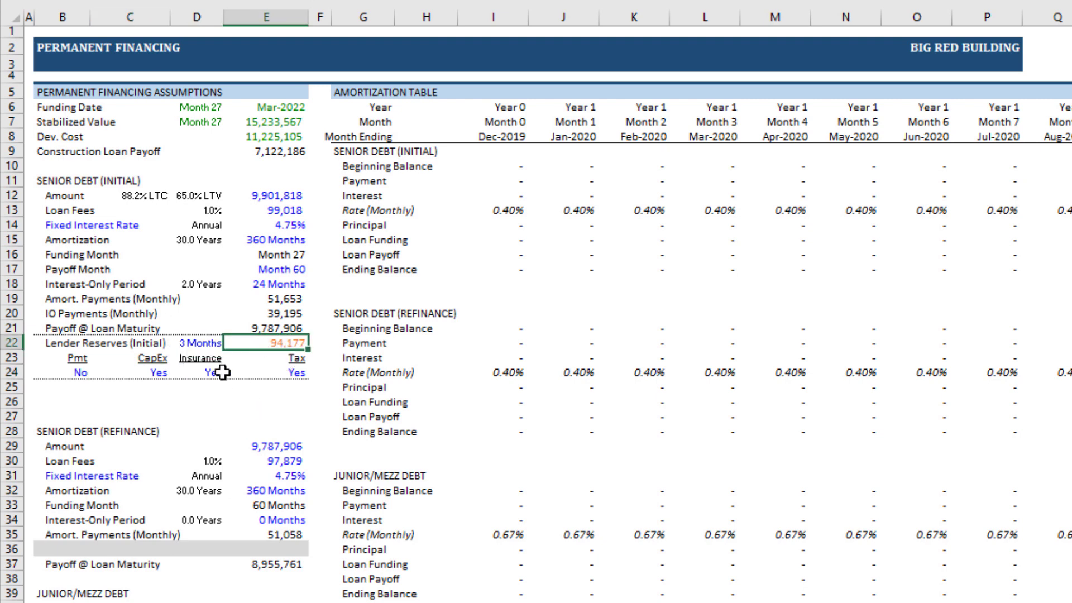
Review the refinance loan's amount, fees and 4.75% rate, keeping it on Fixed Interest Rate.
{"action": "scroll", "coordinate": [175, 372], "scroll_direction": "down", "scroll_amount": 2}
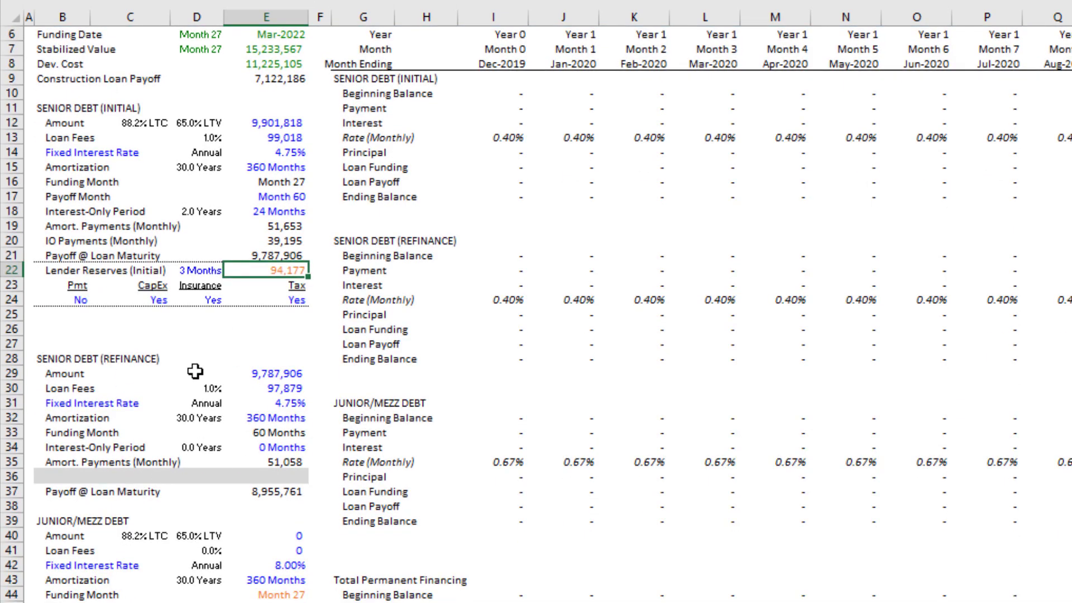
{"action": "left_click", "coordinate": [261, 375]}
{"action": "scroll", "coordinate": [280, 401], "scroll_direction": "up", "scroll_amount": 1}
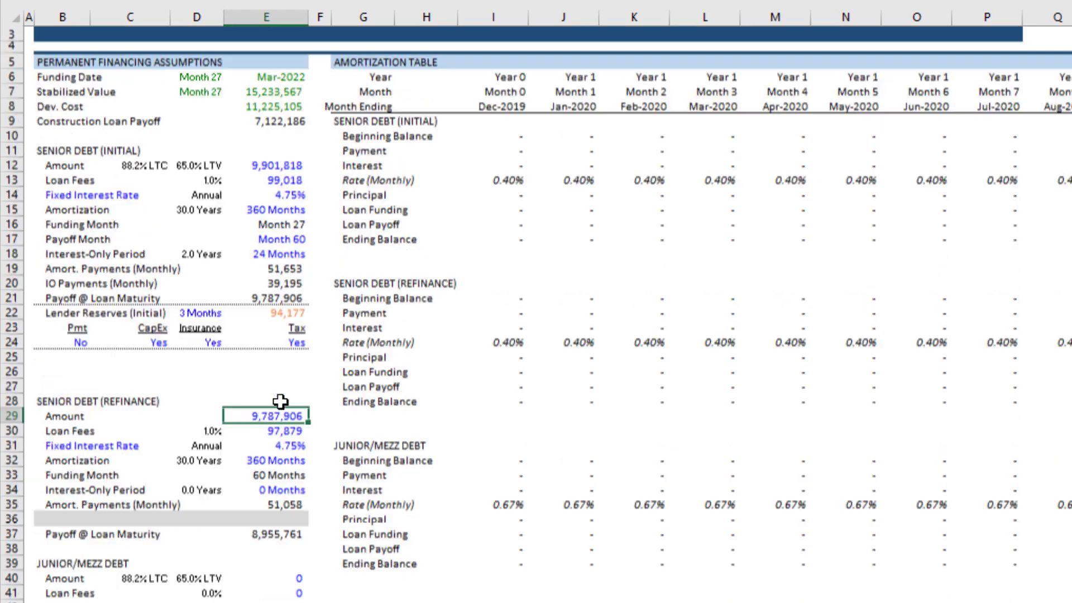
{"action": "scroll", "coordinate": [280, 401], "scroll_direction": "up", "scroll_amount": 1}
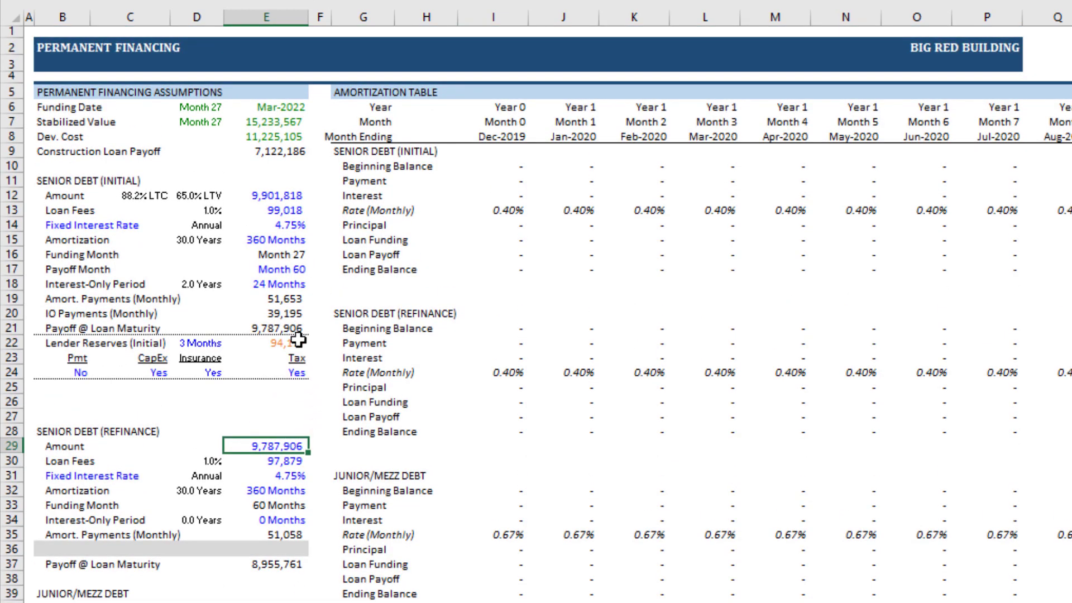
{"action": "left_click", "coordinate": [286, 324]}
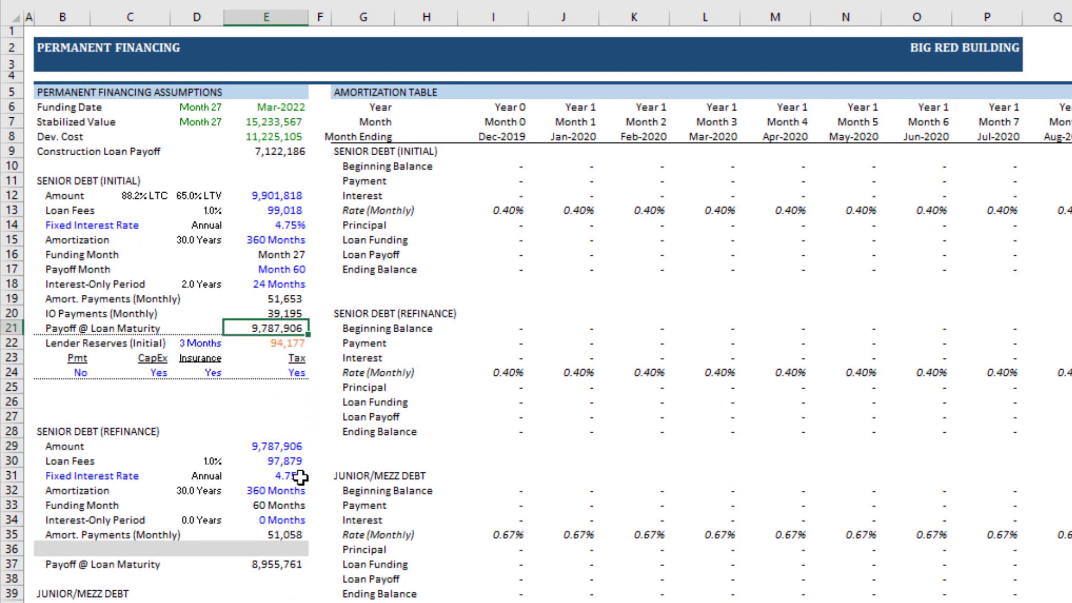
{"action": "left_click", "coordinate": [291, 449]}
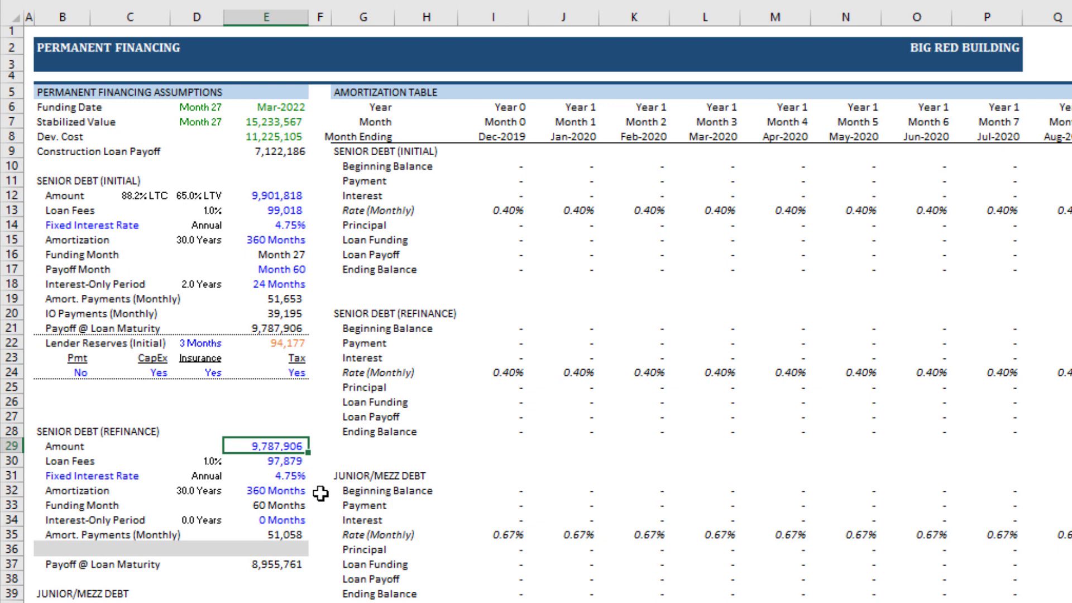
{"action": "left_click", "coordinate": [290, 461]}
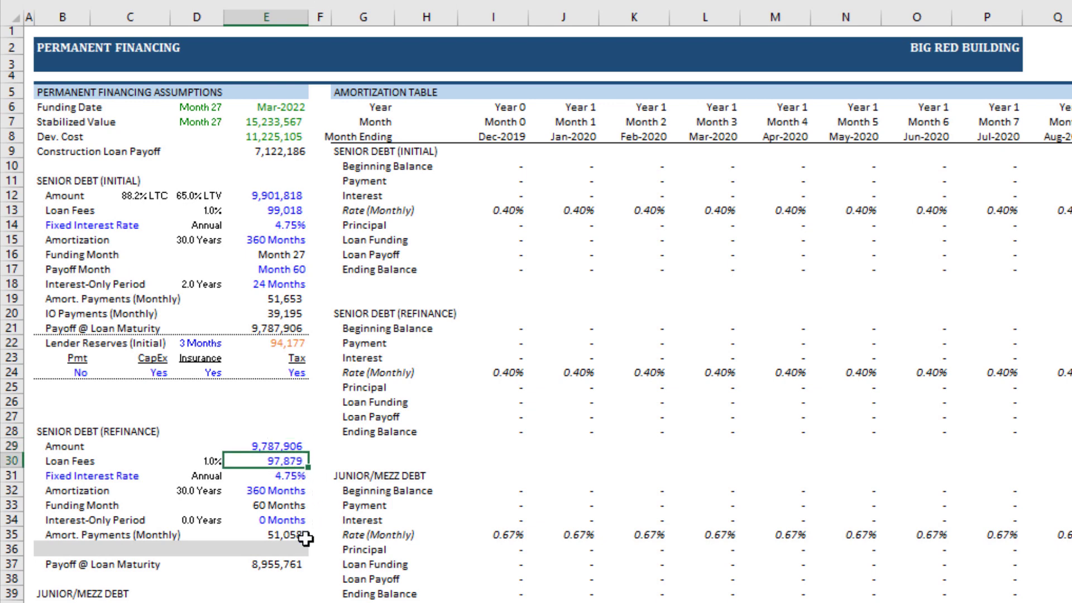
{"action": "left_click", "coordinate": [278, 475]}
{"action": "left_click", "coordinate": [89, 475]}
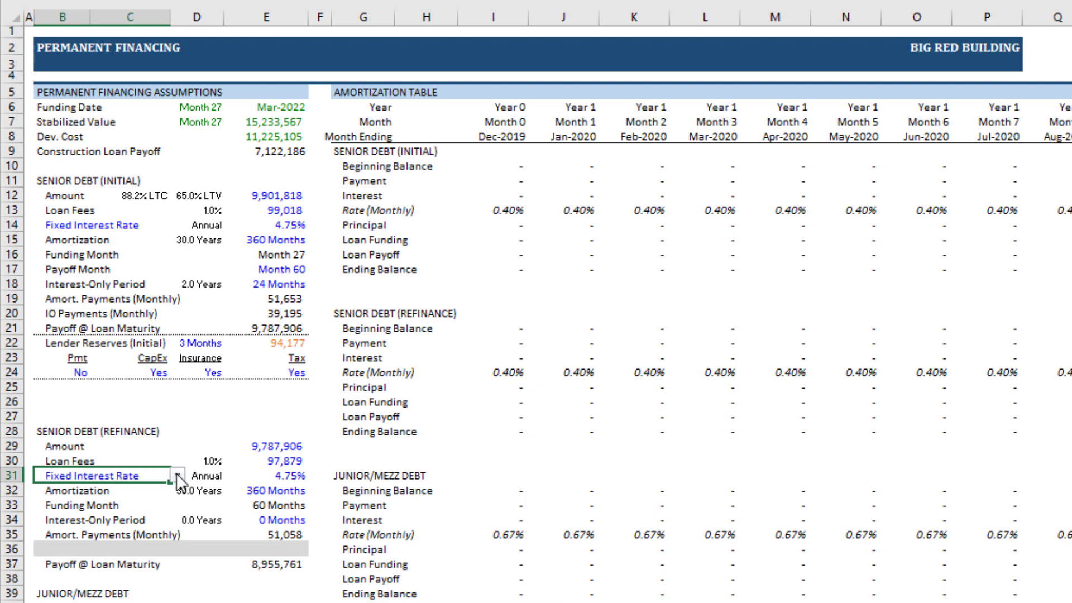
{"action": "left_click", "coordinate": [177, 475]}
{"action": "left_click", "coordinate": [143, 492]}
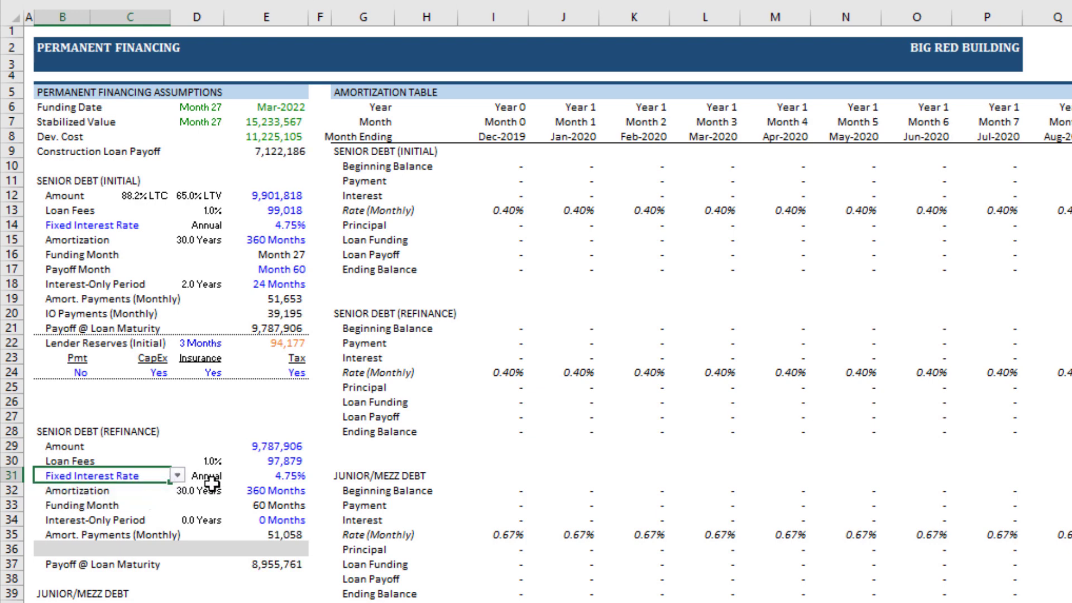
{"action": "left_click", "coordinate": [275, 489]}
{"action": "left_click", "coordinate": [290, 505]}
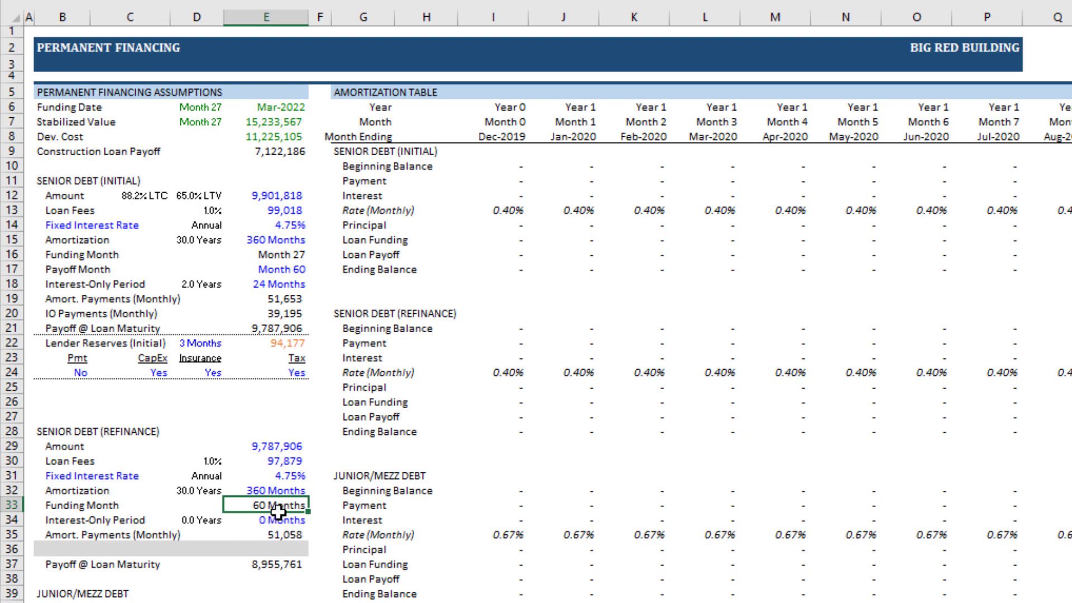
{"action": "left_click", "coordinate": [288, 269]}
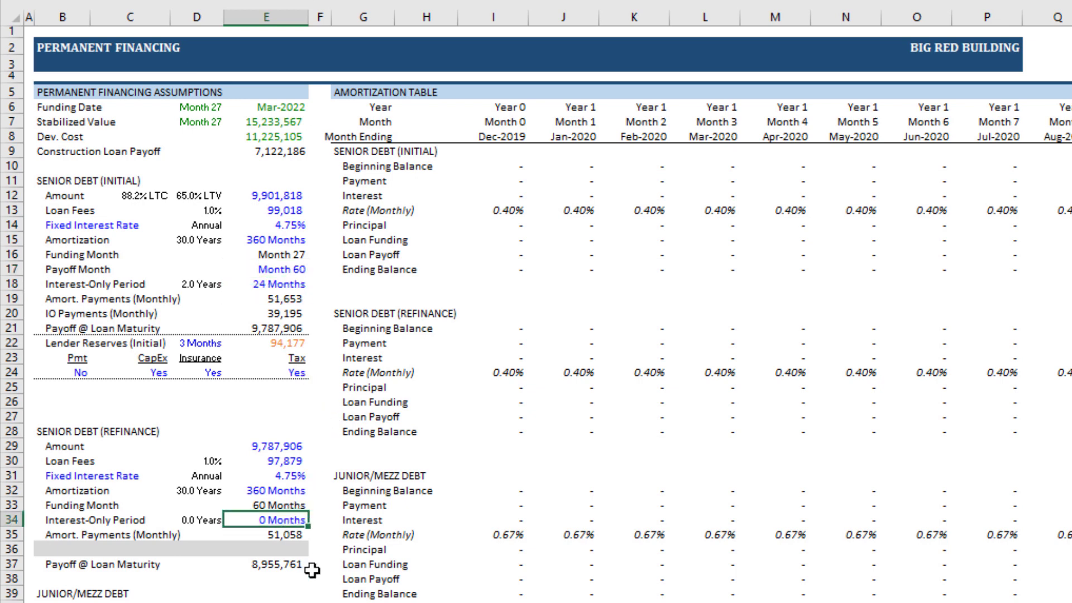
Set a 12-month refinance interest-only period, giving 38,744 IO payments and 9,138,331 at maturity.
{"action": "left_click", "coordinate": [288, 520]}
{"action": "left_click", "coordinate": [288, 535]}
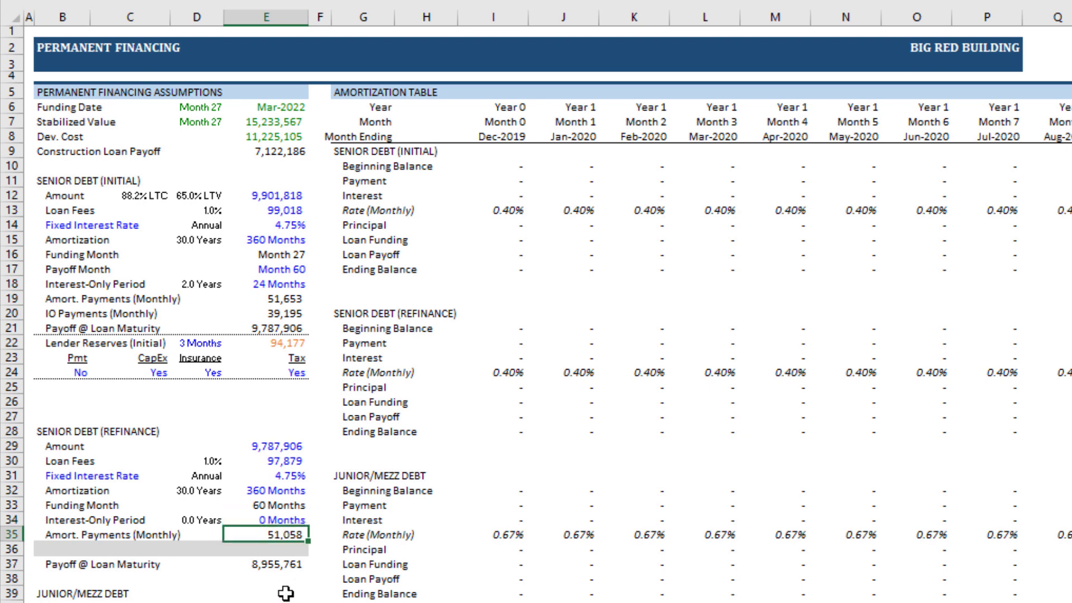
{"action": "left_click", "coordinate": [282, 518]}
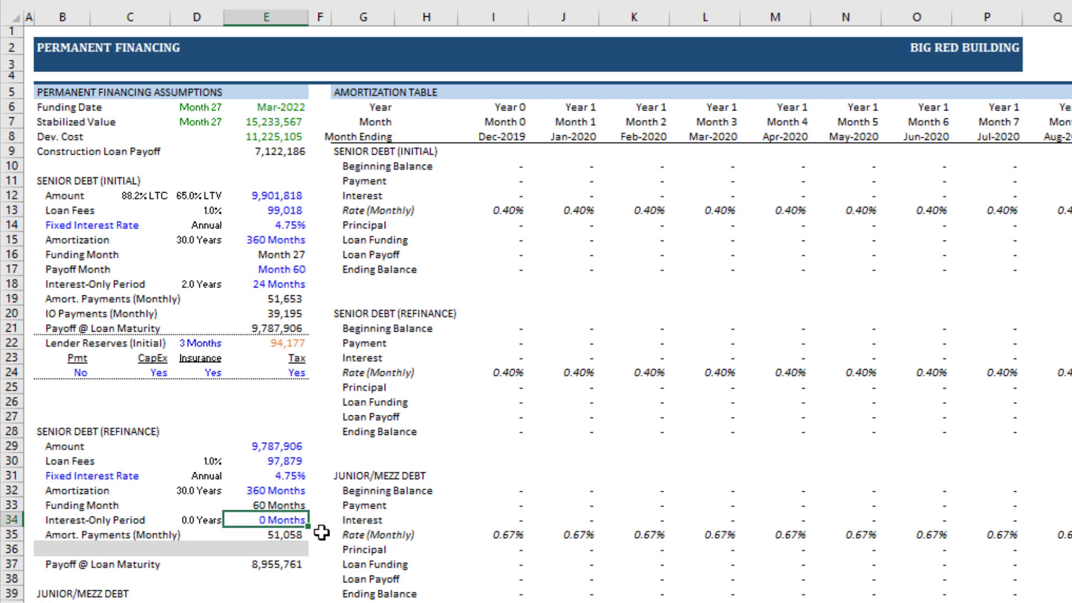
{"action": "type", "text": "12"}
{"action": "key", "text": "Return"}
{"action": "key", "text": "Up"}
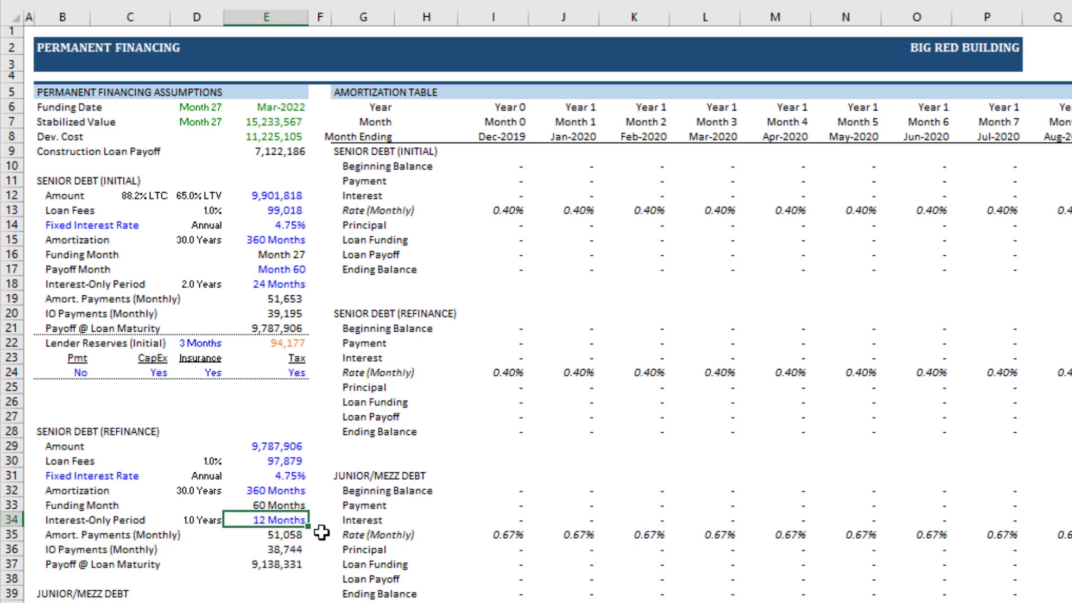
{"action": "left_click", "coordinate": [279, 546]}
{"action": "left_click", "coordinate": [287, 568]}
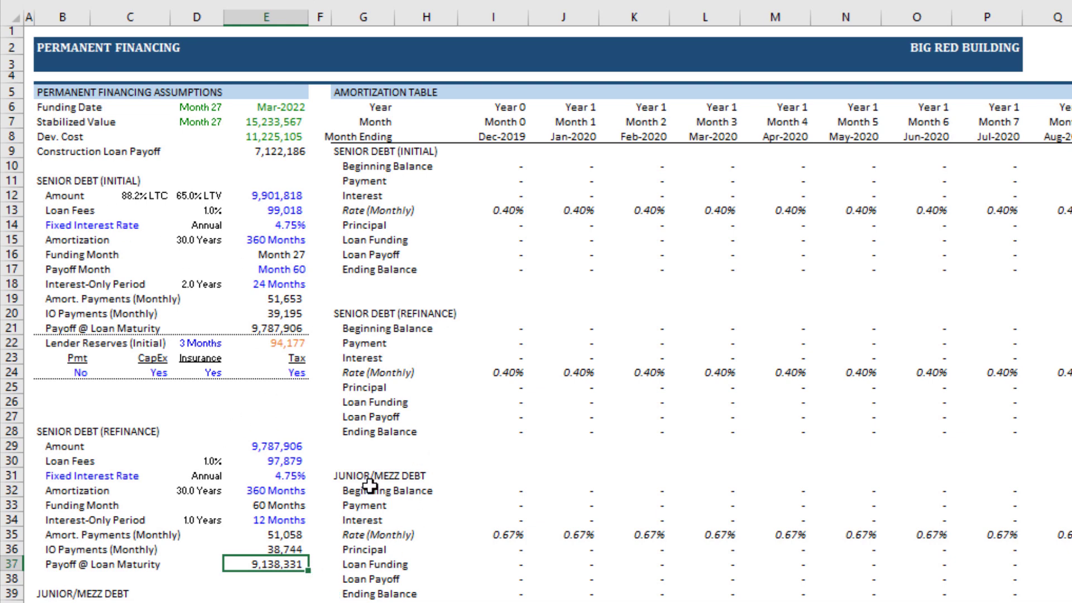
Enter 1,500,000 as the junior/mezz loan amount and check its 74.8% LTV.
{"action": "scroll", "coordinate": [366, 480], "scroll_direction": "down", "scroll_amount": 3}
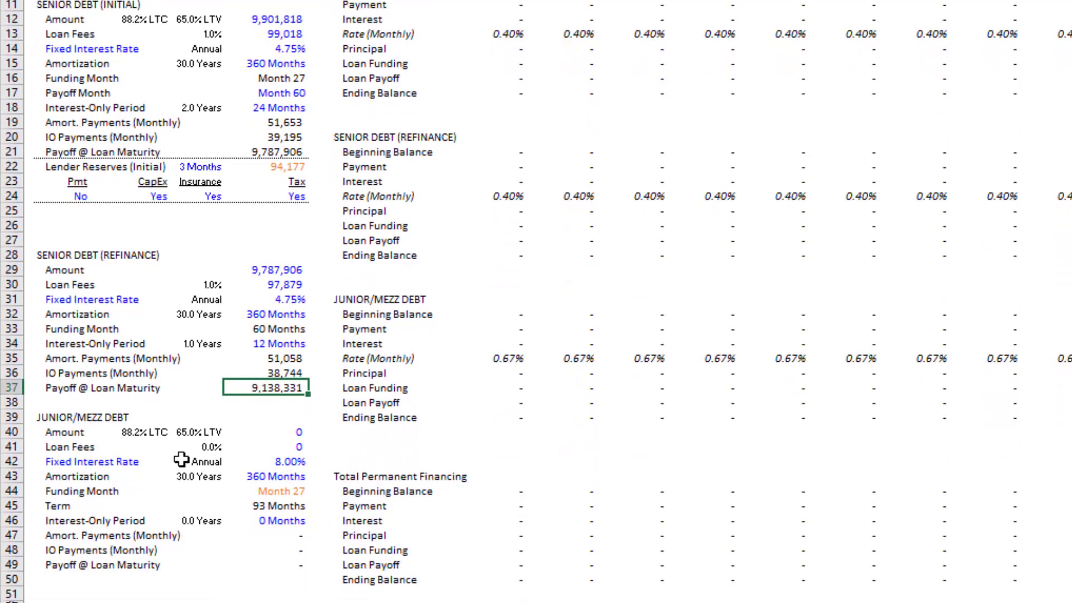
{"action": "scroll", "coordinate": [84, 431], "scroll_direction": "down", "scroll_amount": 2}
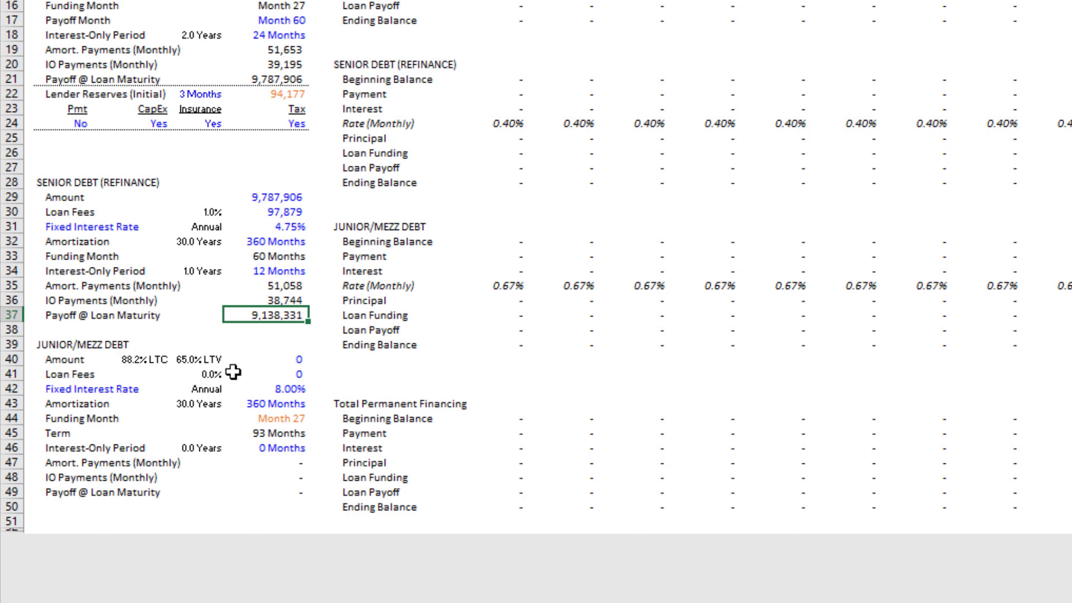
{"action": "left_click", "coordinate": [280, 360]}
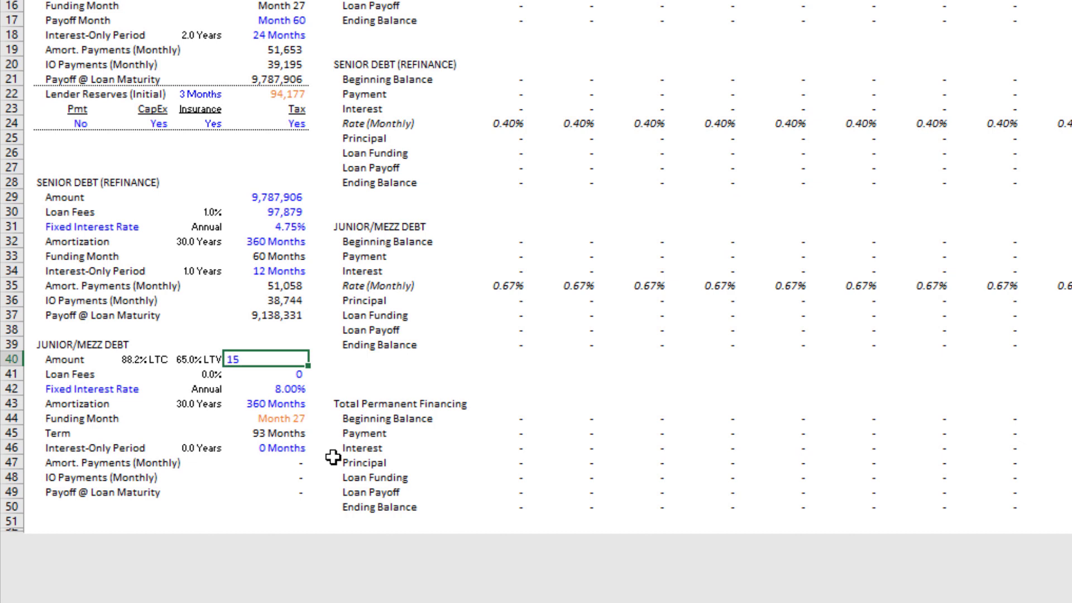
{"action": "key", "text": "ctrl+Return"}
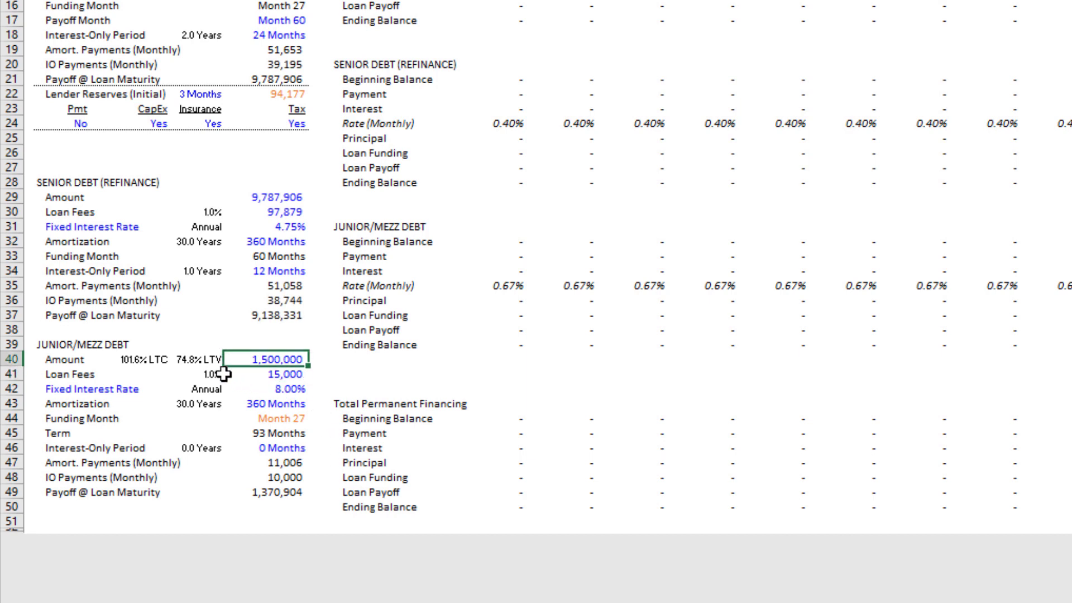
{"action": "left_click", "coordinate": [193, 360]}
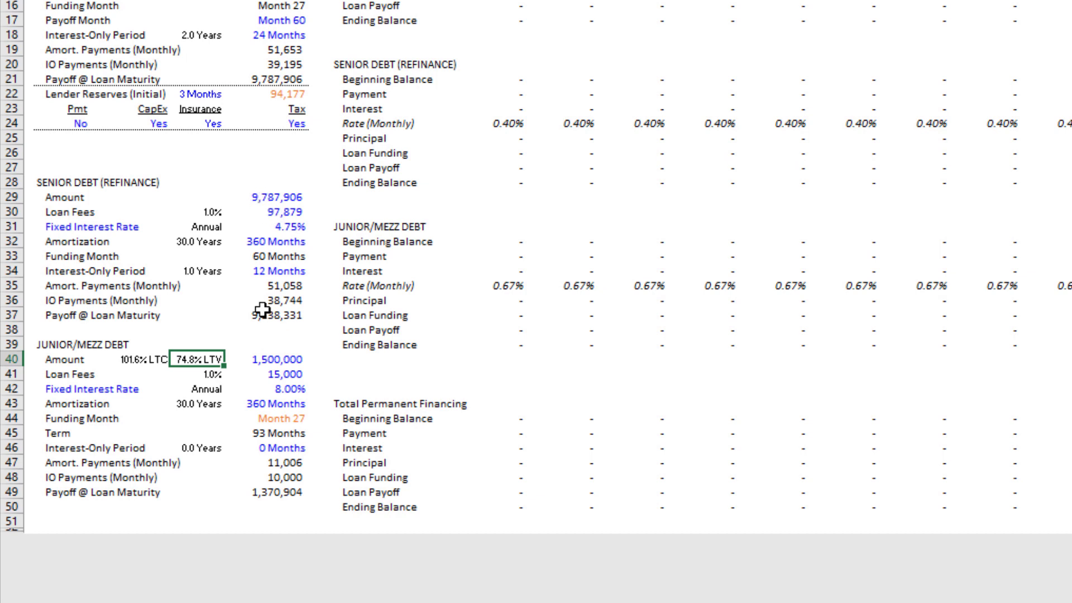
{"action": "left_click", "coordinate": [287, 374]}
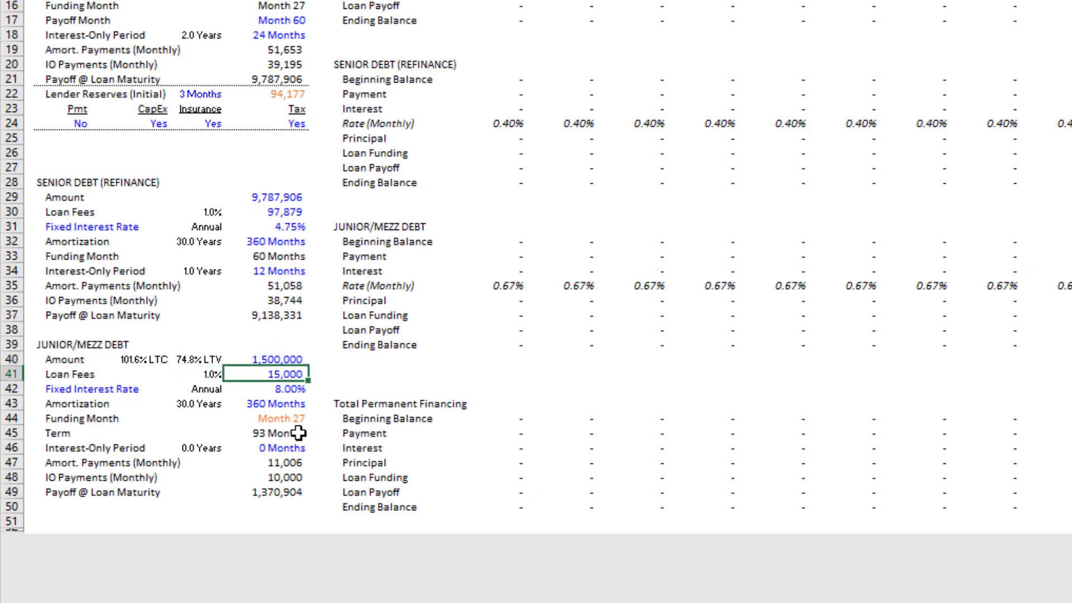
{"action": "left_click", "coordinate": [291, 390]}
{"action": "left_click", "coordinate": [156, 388]}
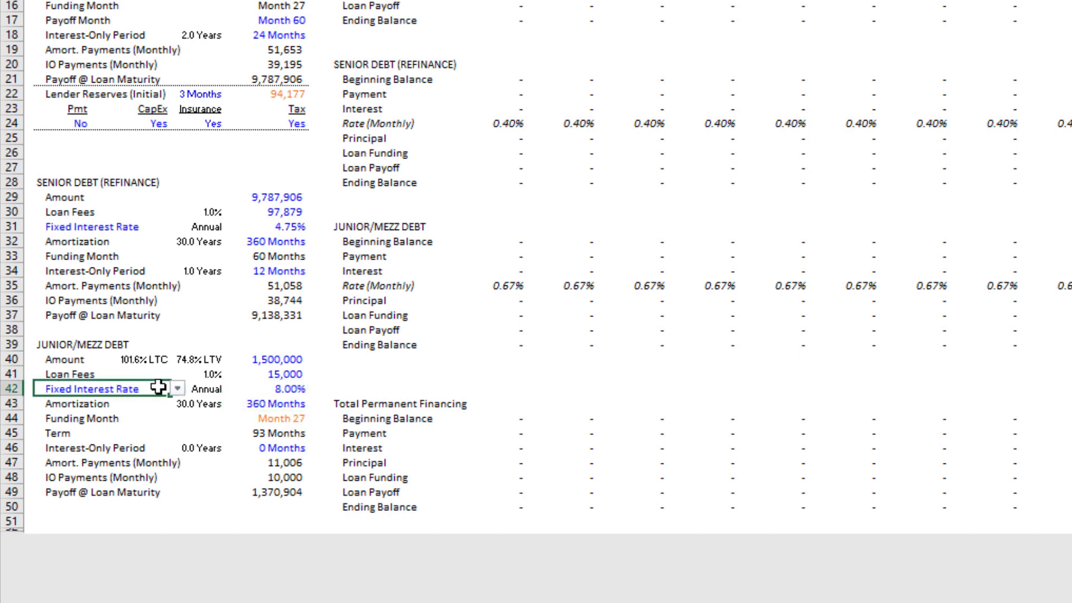
{"action": "left_click", "coordinate": [179, 389]}
{"action": "left_click", "coordinate": [134, 409]}
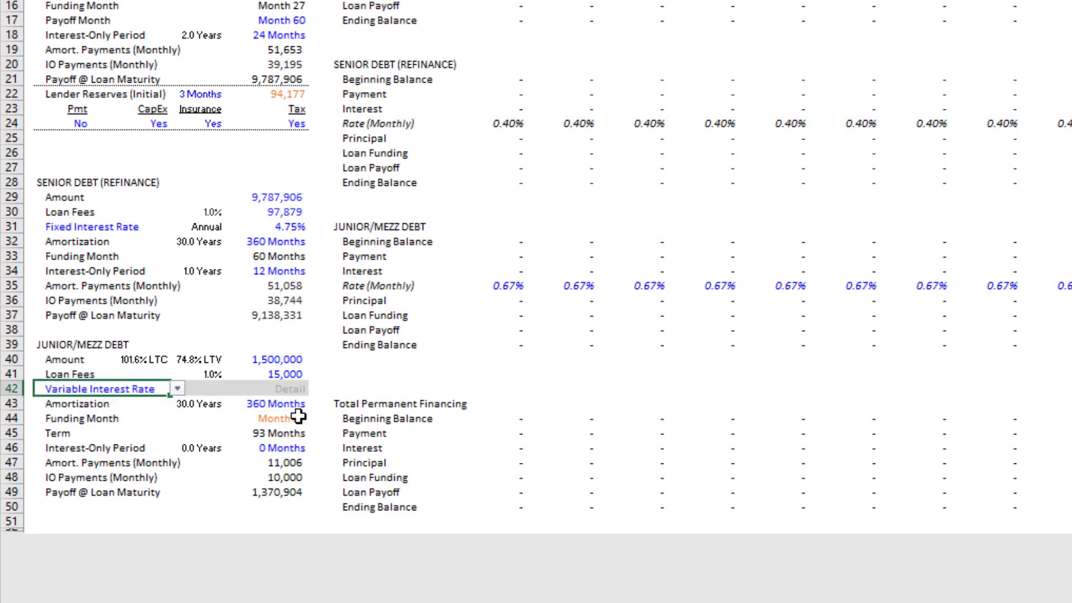
{"action": "left_click", "coordinate": [177, 388]}
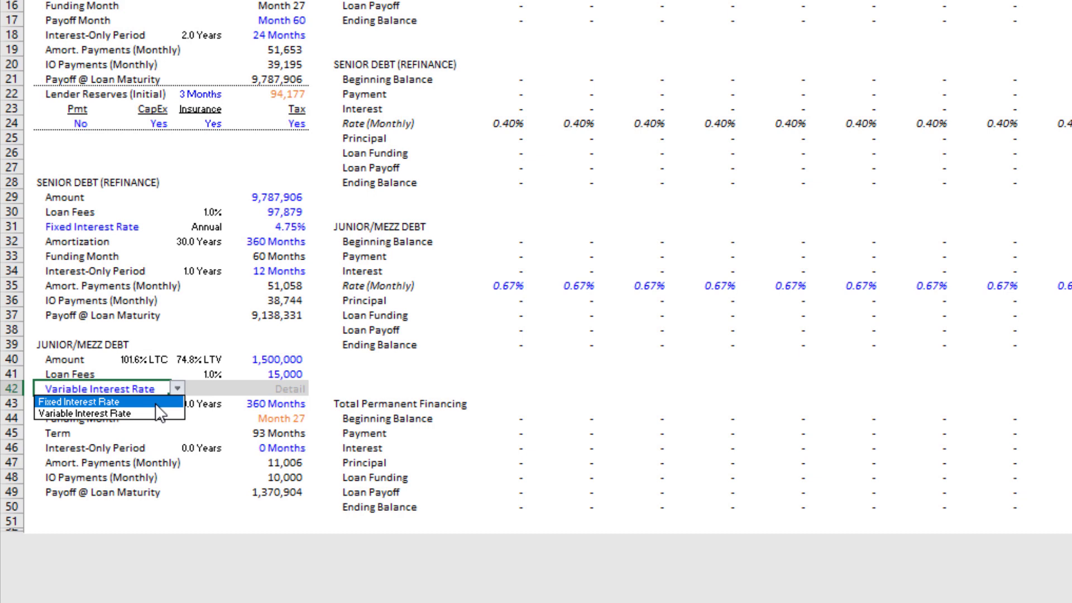
{"action": "left_click", "coordinate": [155, 401]}
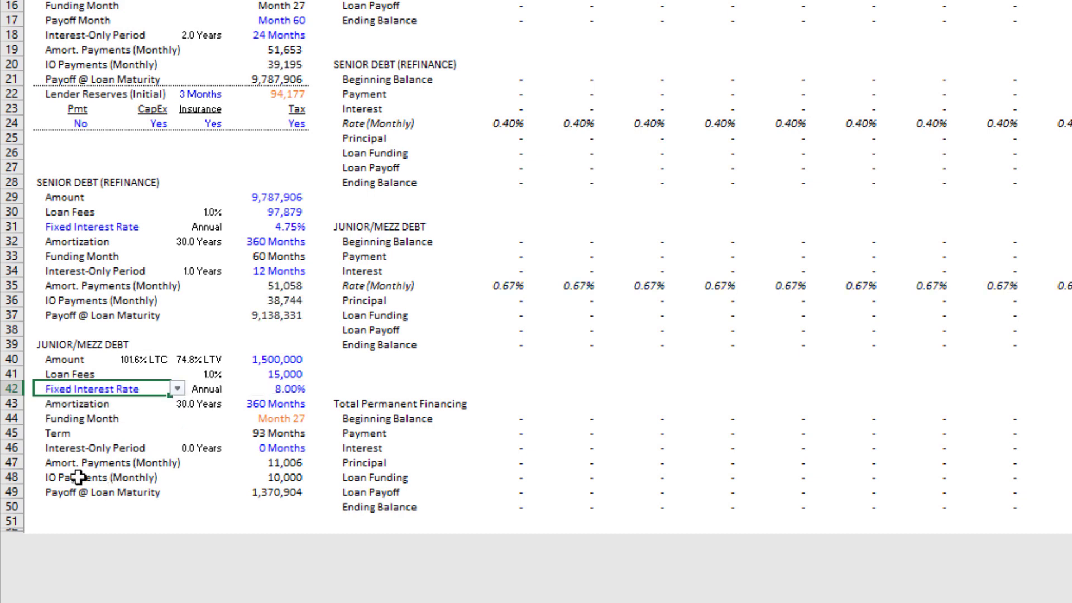
{"action": "left_click", "coordinate": [281, 401]}
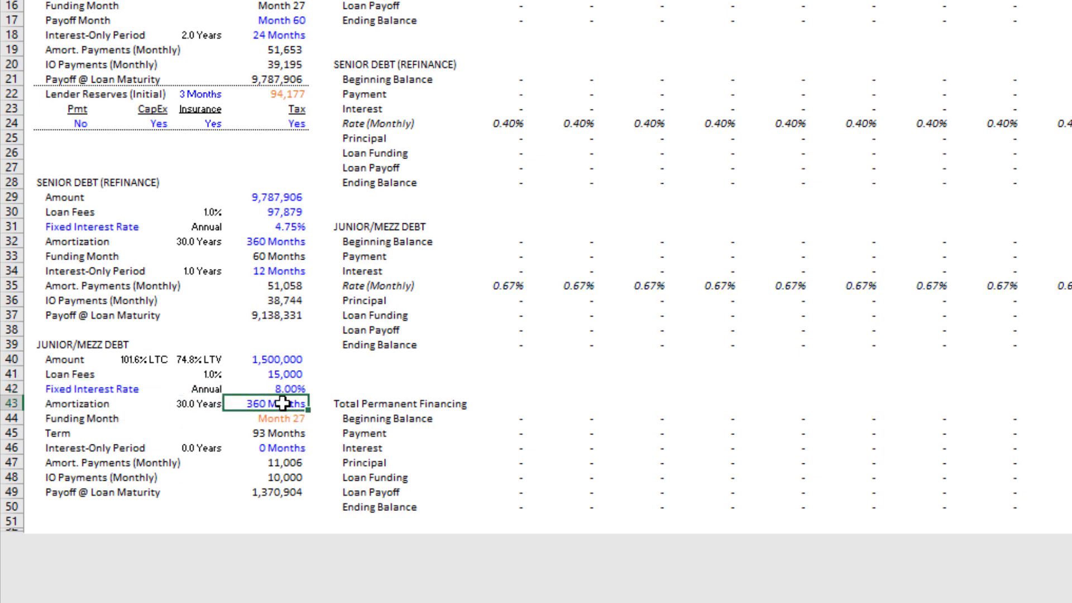
{"action": "left_click", "coordinate": [290, 416]}
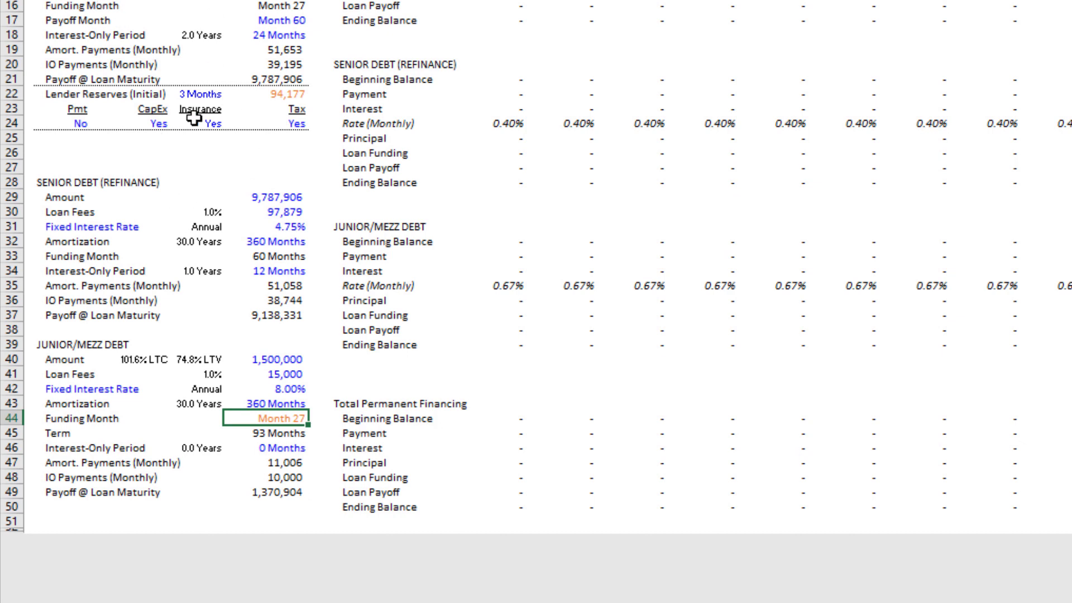
{"action": "left_click", "coordinate": [288, 435]}
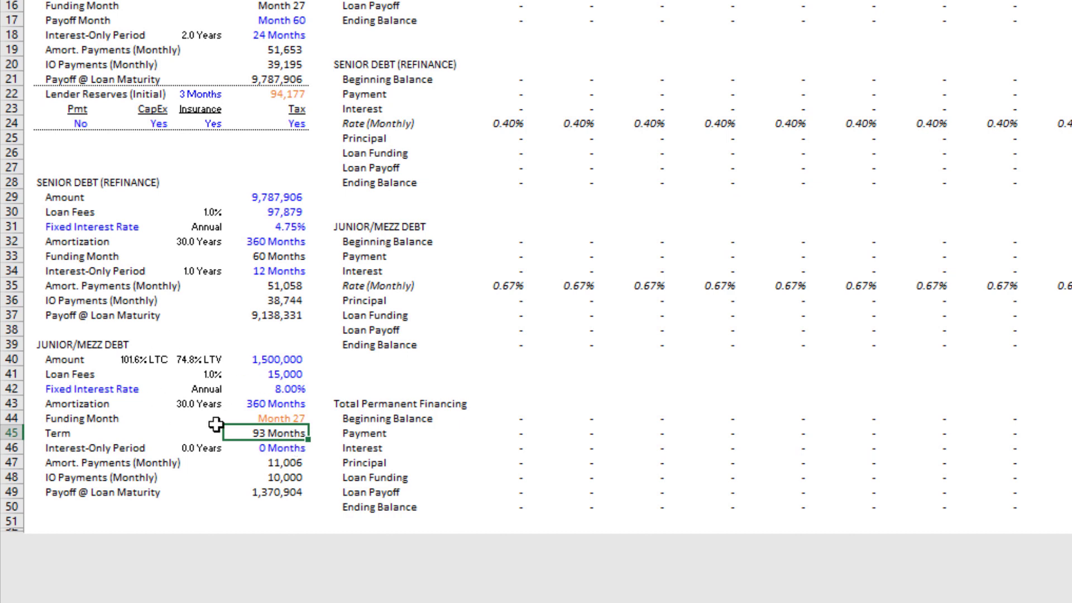
{"action": "left_click", "coordinate": [275, 447]}
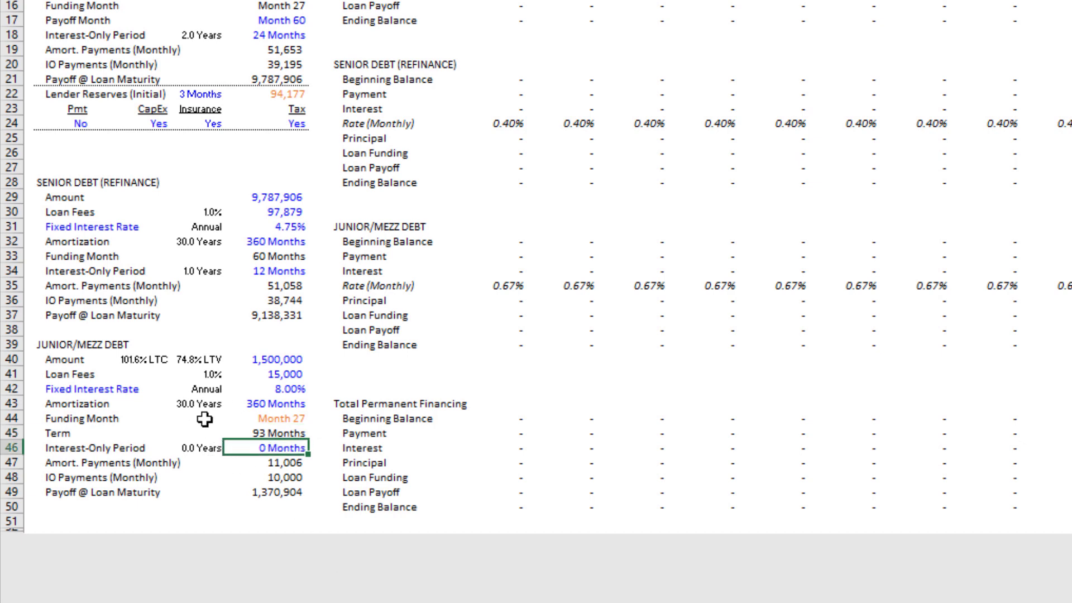
{"action": "scroll", "coordinate": [205, 421], "scroll_direction": "up", "scroll_amount": 2}
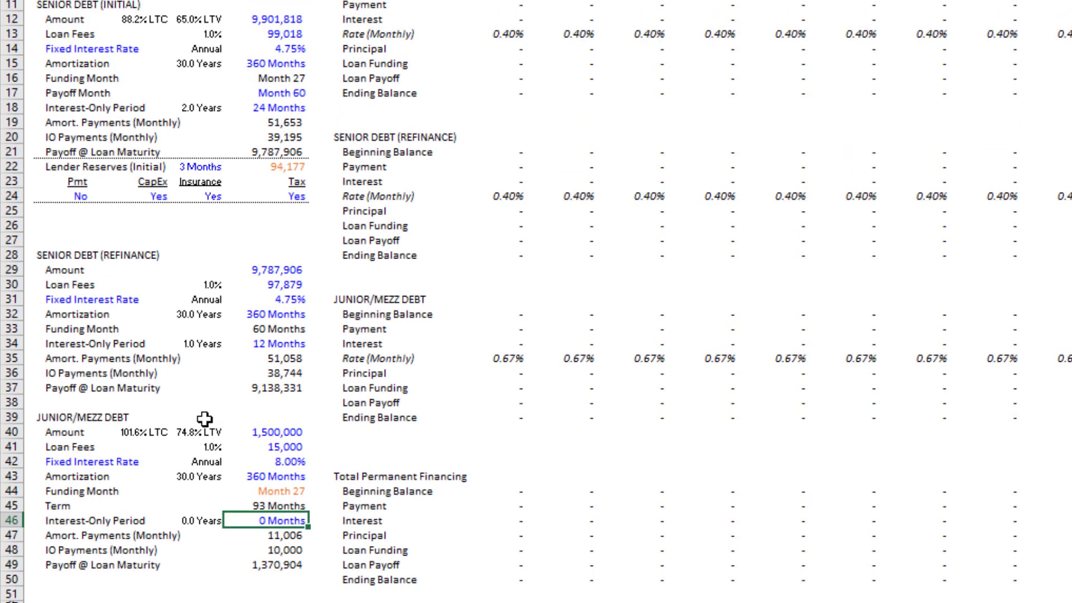